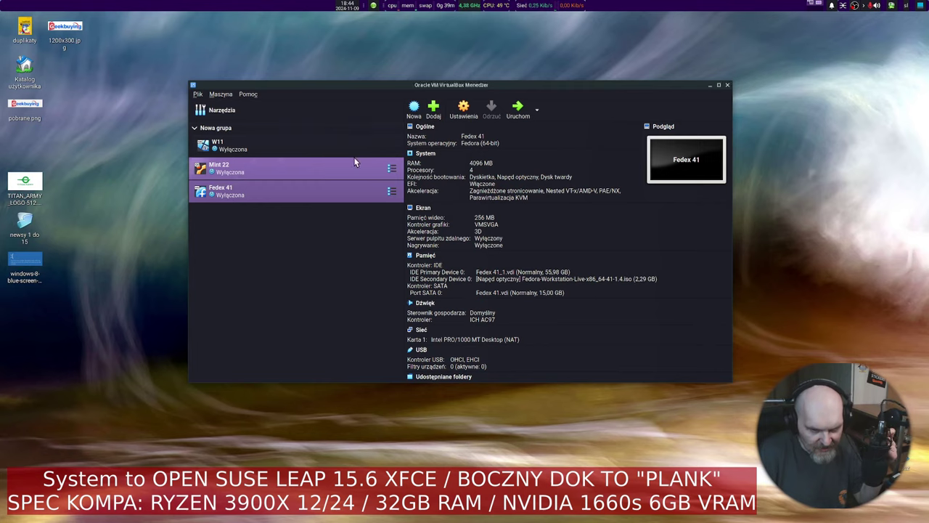
Step: Select only the Fedex 41 virtual machine and start it
{"action": "left_click", "coordinate": [363, 186]}
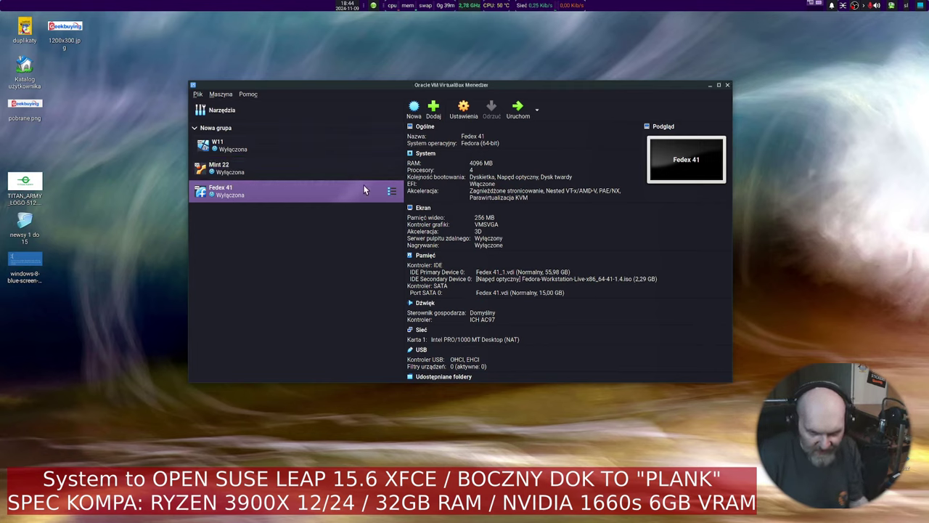
{"action": "left_click", "coordinate": [485, 218]}
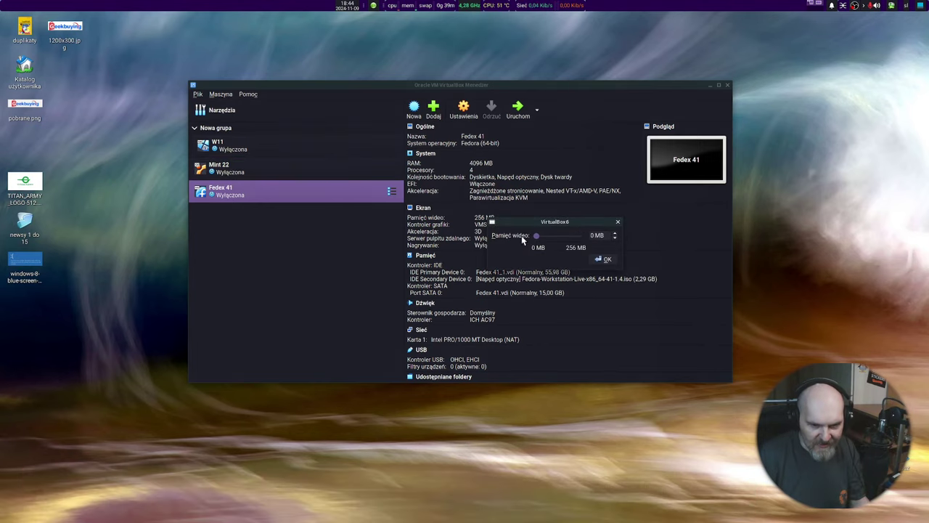
{"action": "left_click", "coordinate": [606, 259]}
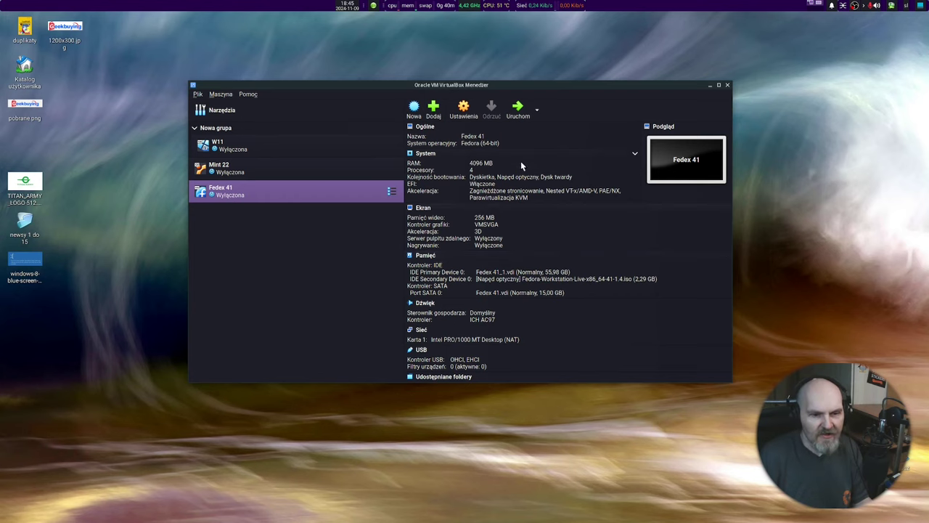
{"action": "left_click", "coordinate": [518, 109]}
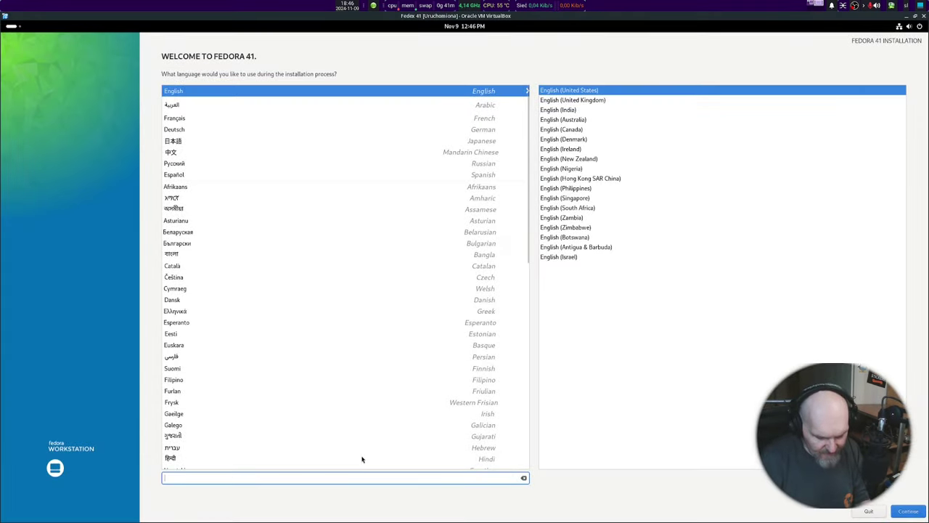
Step: Choose Polski (Polska) as the installation language and continue to the installation summary
{"action": "type", "text": "pol"}
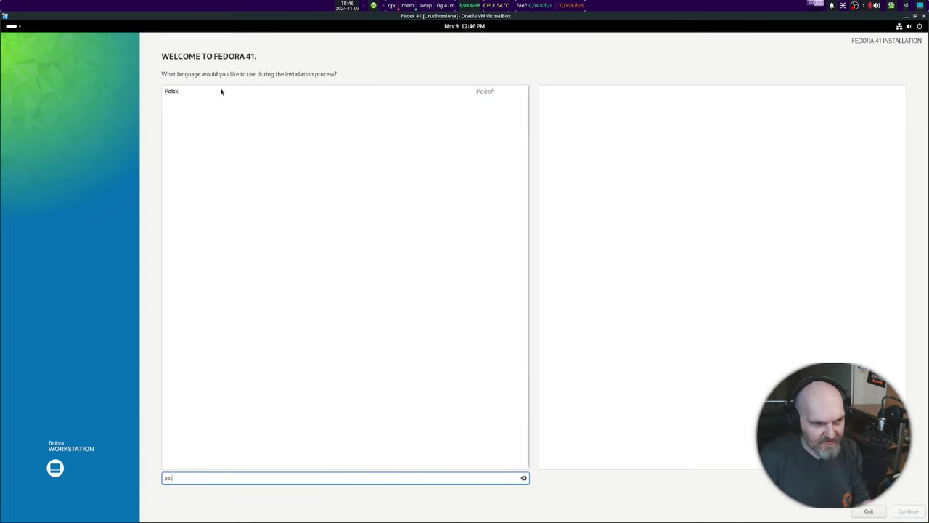
{"action": "left_click", "coordinate": [207, 95]}
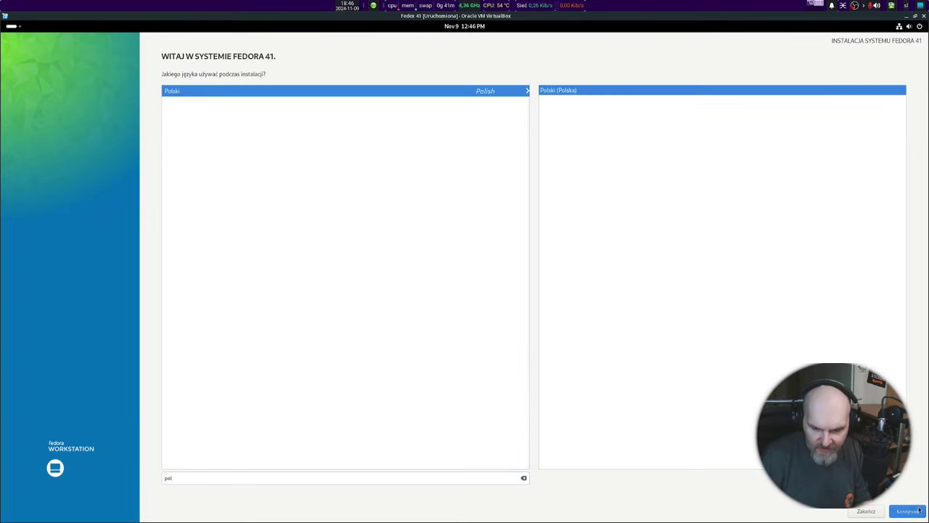
{"action": "left_click", "coordinate": [918, 510]}
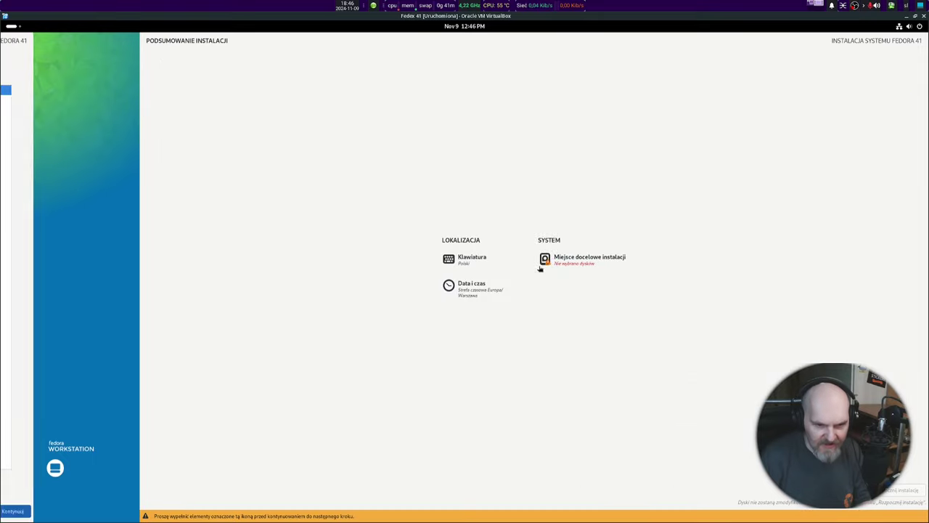
Step: Set the 15 GiB sda disk as the installation destination with custom (Niestandardowa) storage configuration and proceed to manual partitioning
{"action": "left_click", "coordinate": [570, 259]}
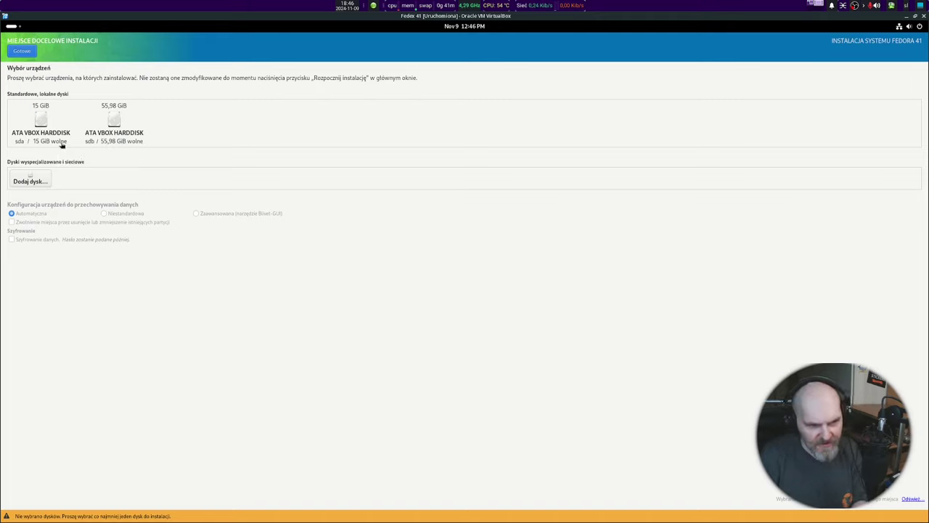
{"action": "left_click", "coordinate": [42, 123]}
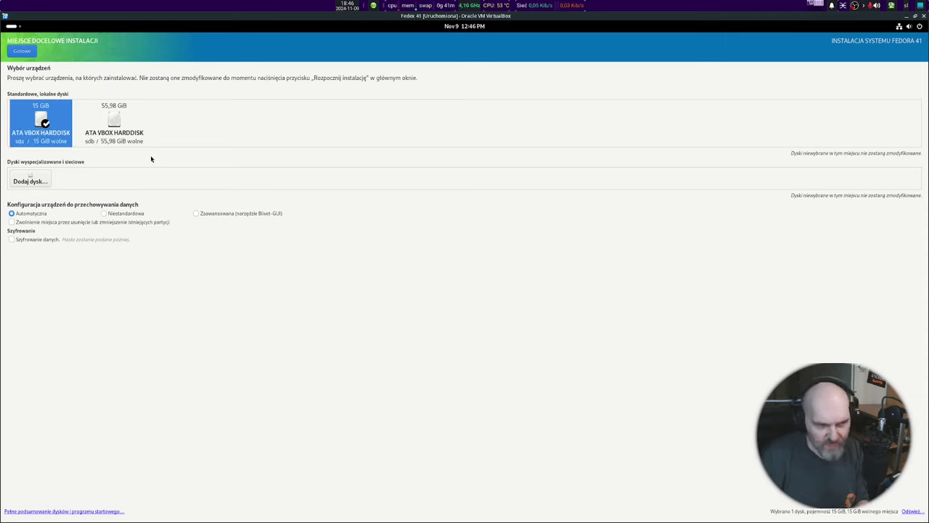
{"action": "left_click", "coordinate": [112, 214]}
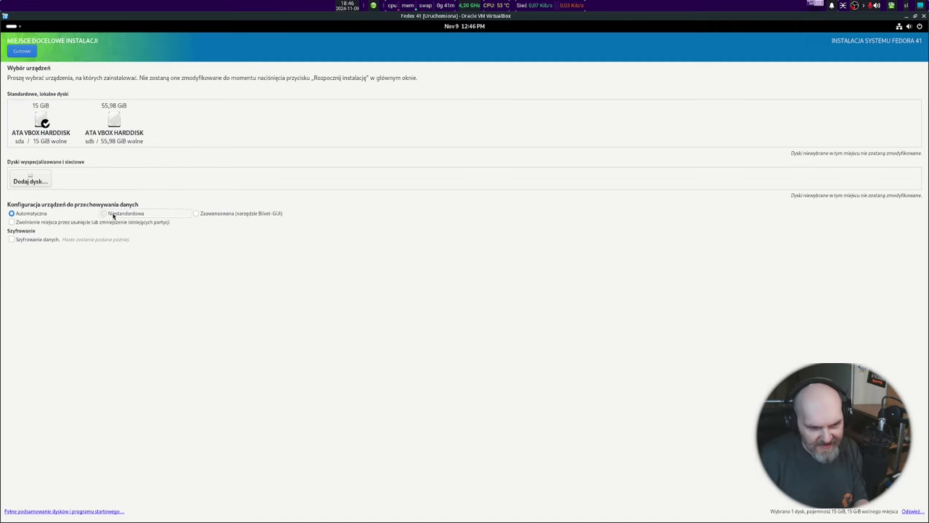
{"action": "left_click", "coordinate": [16, 55]}
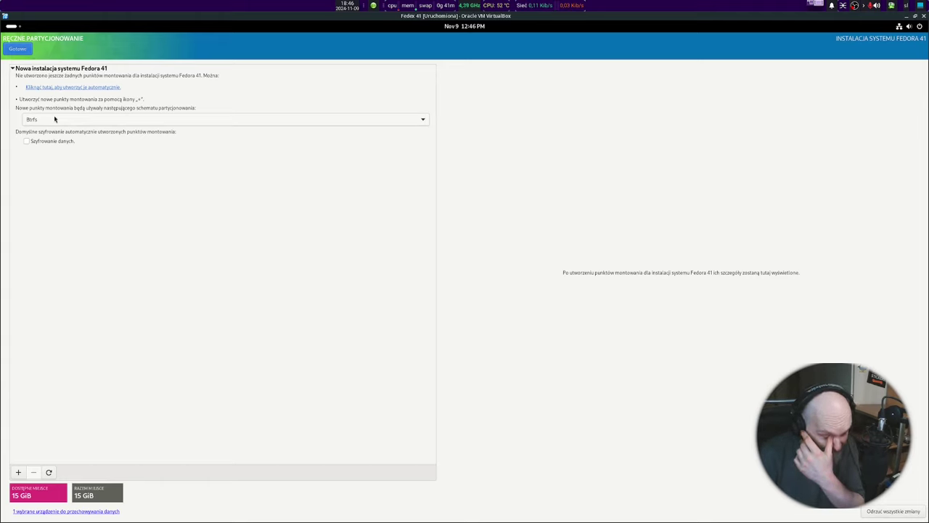
Step: Set the partitioning scheme to Standardowa partycja and add a /boot/efi mount point with a capacity of 700 MiB
{"action": "left_click", "coordinate": [70, 120]}
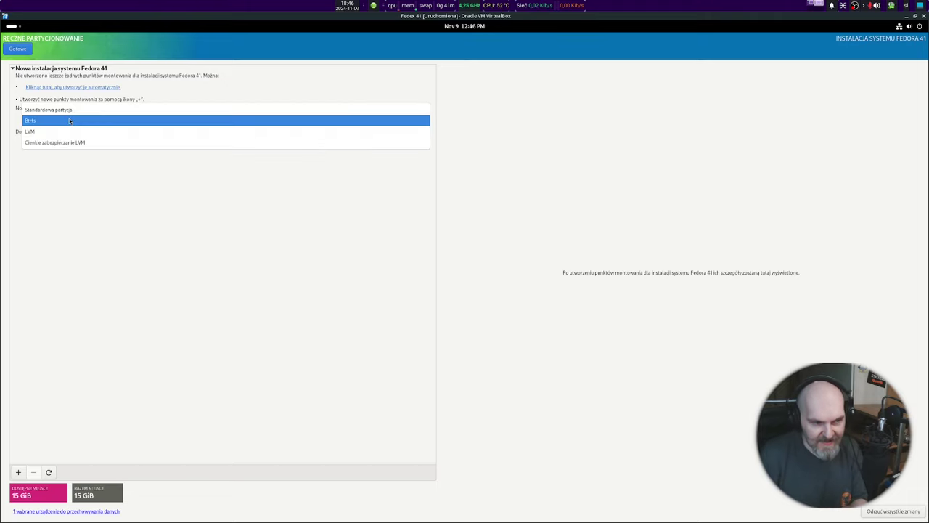
{"action": "left_click", "coordinate": [80, 111]}
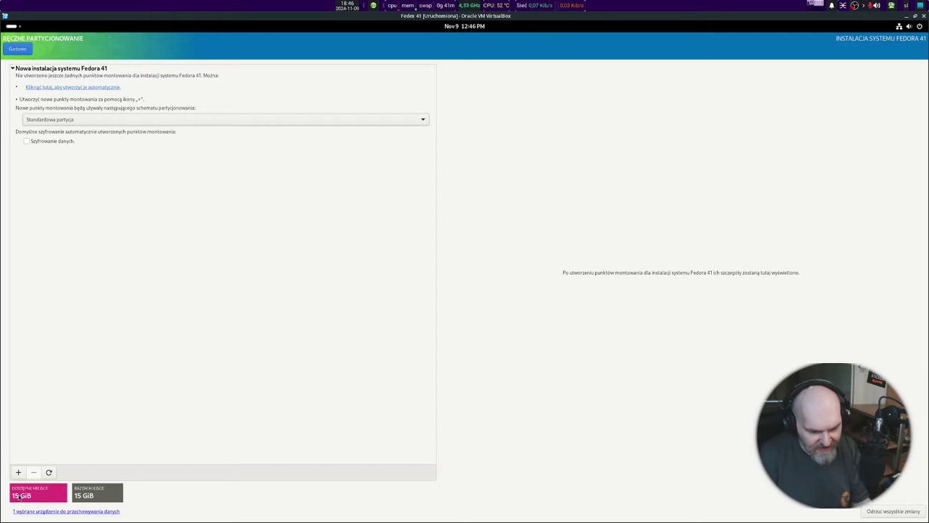
{"action": "left_click", "coordinate": [18, 473]}
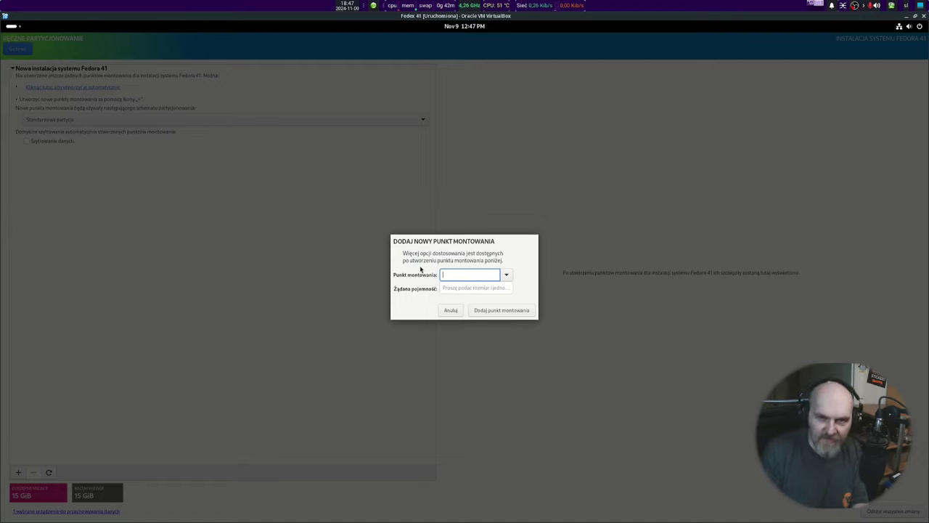
{"action": "left_click", "coordinate": [505, 274]}
{"action": "left_click", "coordinate": [453, 302]}
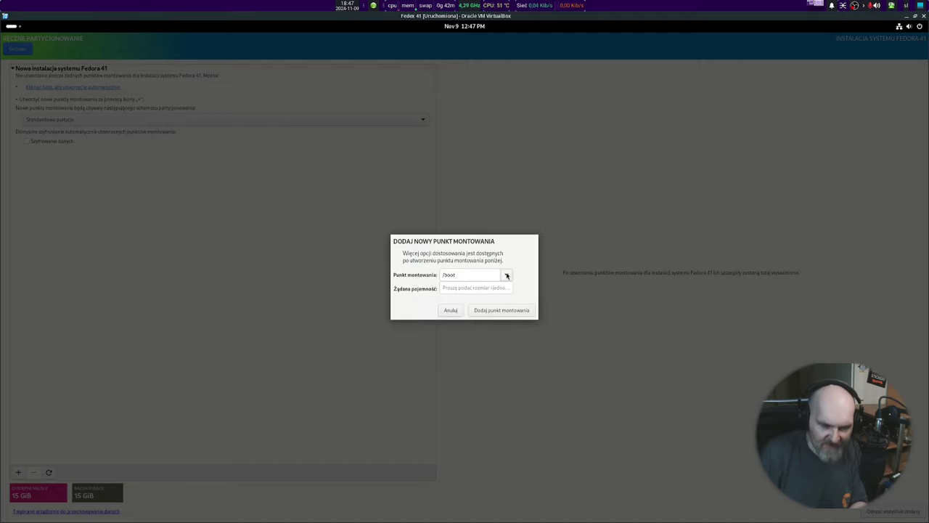
{"action": "left_click", "coordinate": [506, 276]}
{"action": "left_click", "coordinate": [466, 309]}
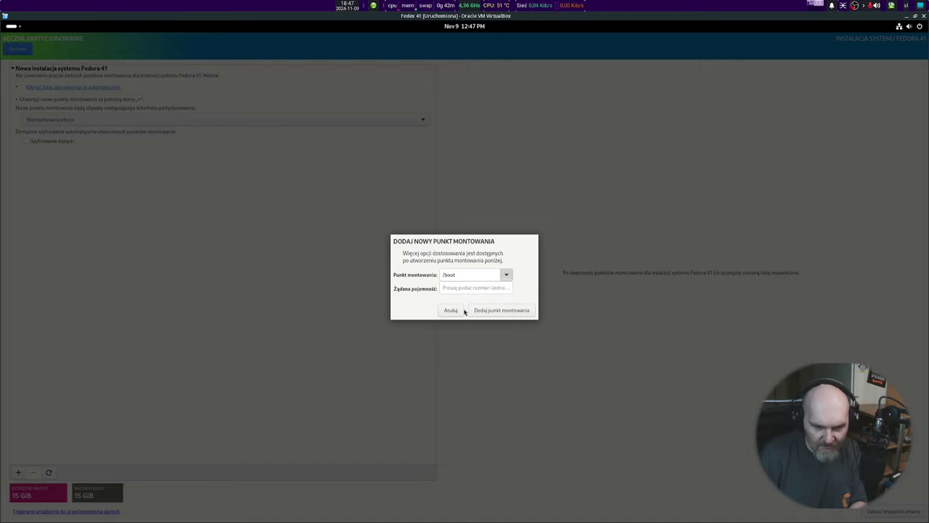
{"action": "left_click", "coordinate": [479, 287]}
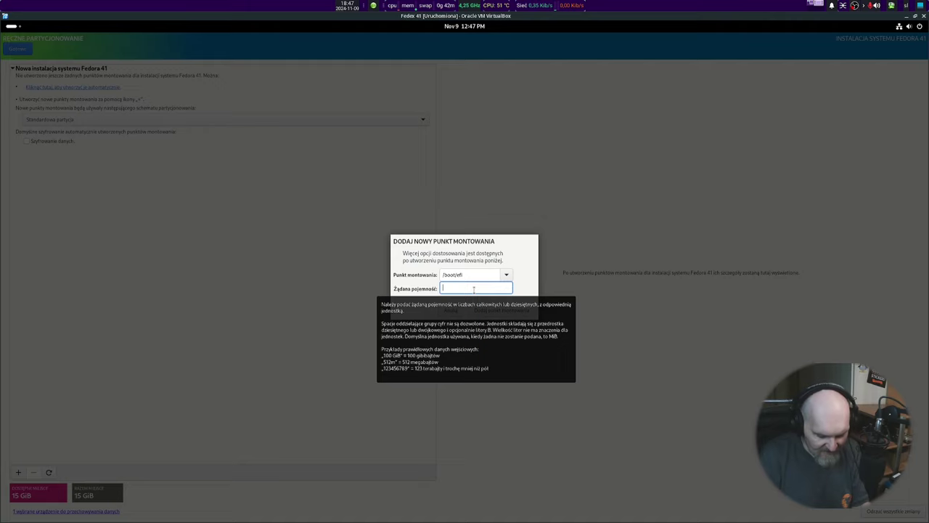
{"action": "type", "text": "700"}
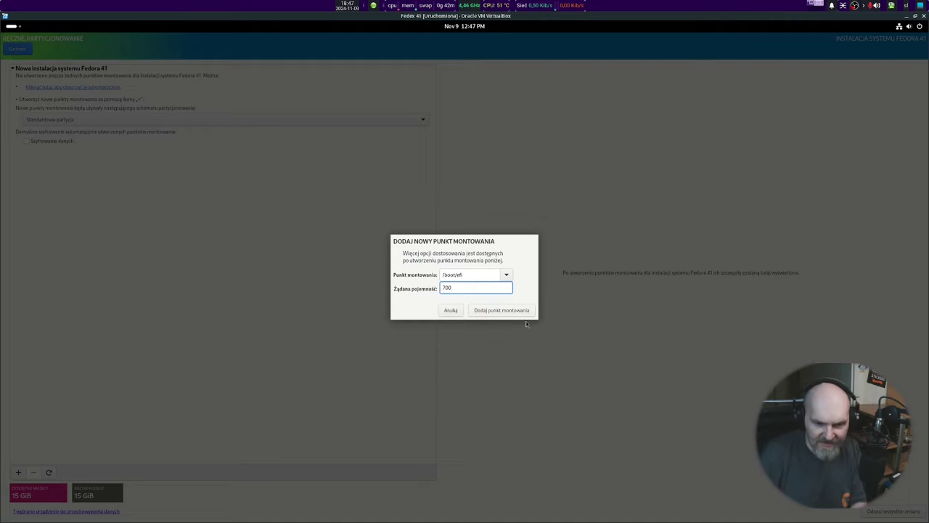
{"action": "left_click", "coordinate": [519, 313]}
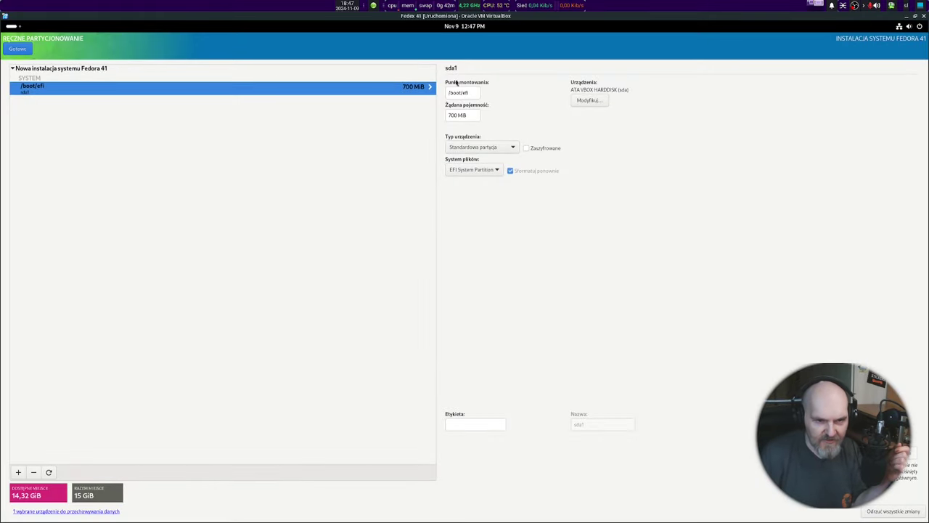
Step: Label the /boot/efi partition frdboot
{"action": "left_click", "coordinate": [480, 421]}
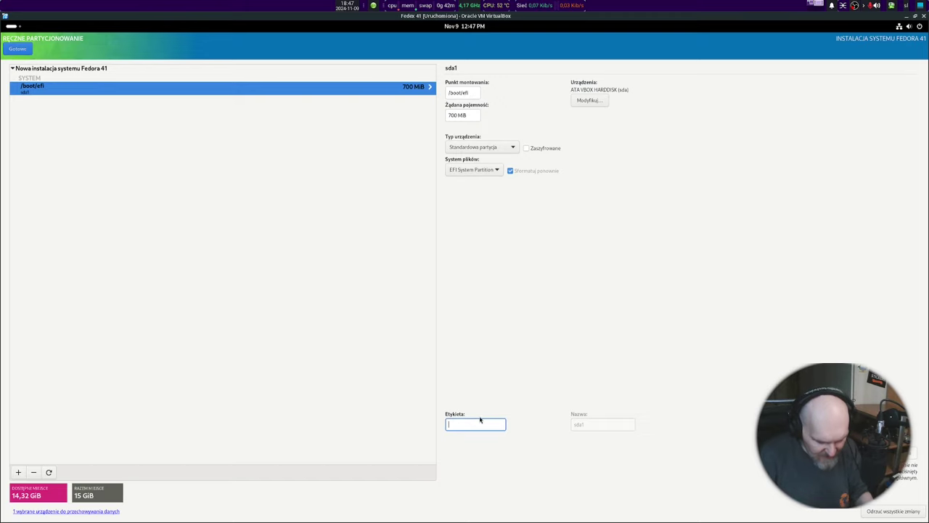
{"action": "type", "text": "efib"}
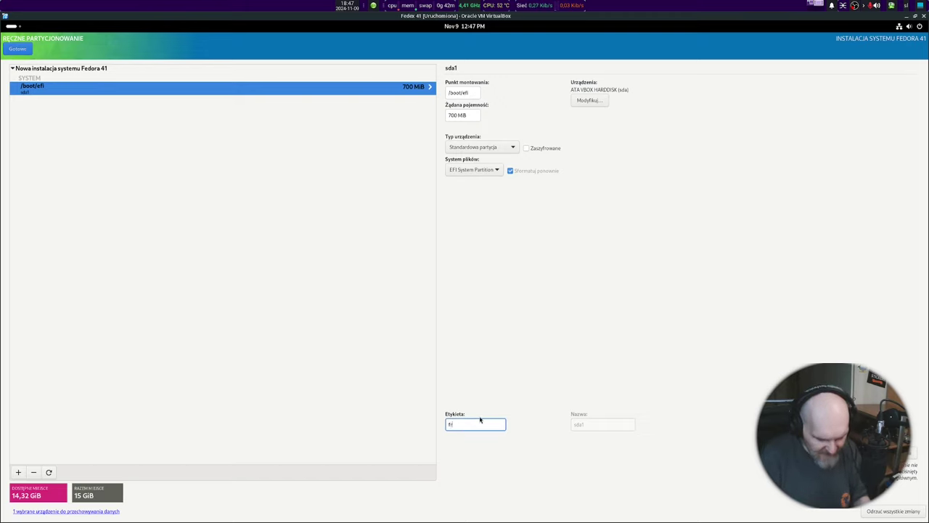
{"action": "type", "text": "oot"}
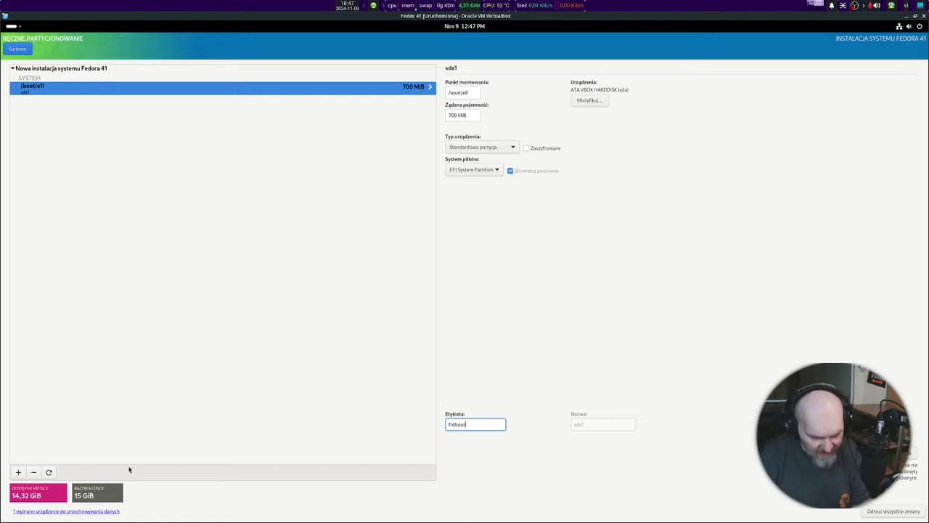
{"action": "key", "text": "Return"}
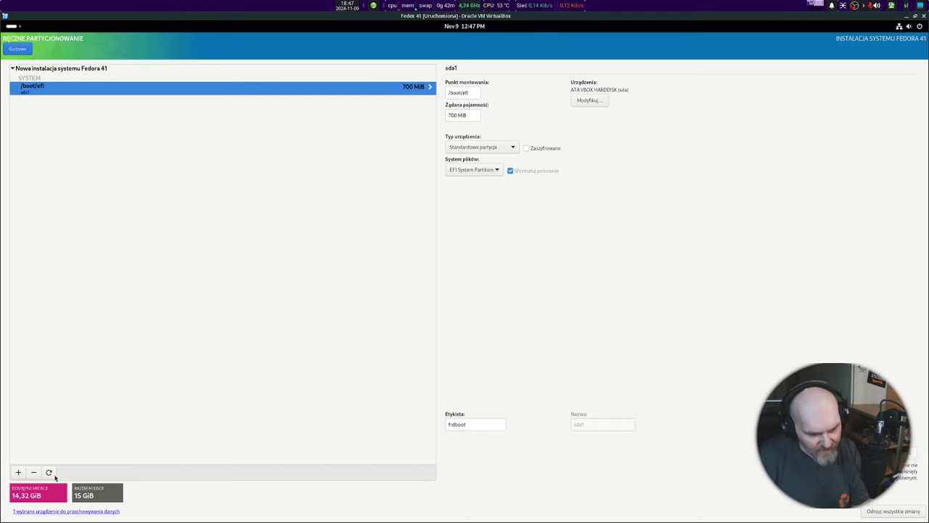
Step: Add a root (/) mount point with a capacity of 10G
{"action": "left_click", "coordinate": [18, 472]}
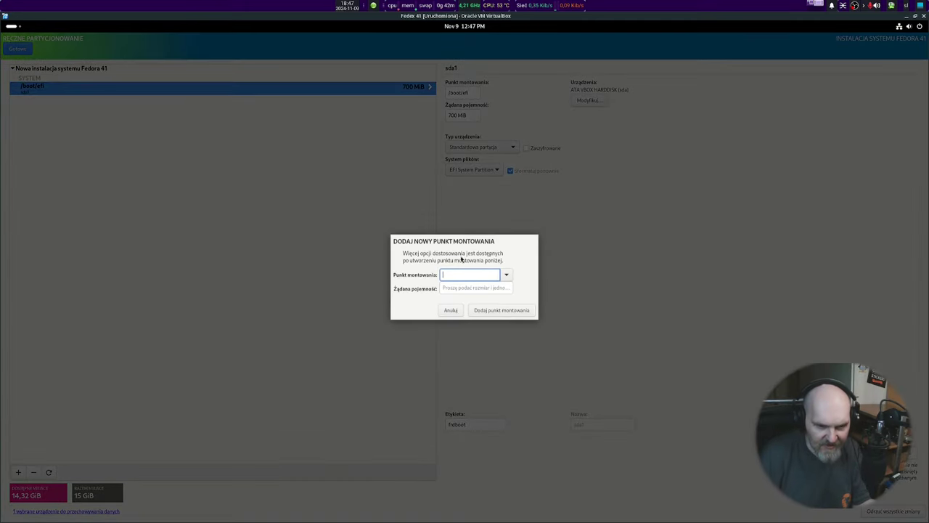
{"action": "left_click", "coordinate": [508, 277]}
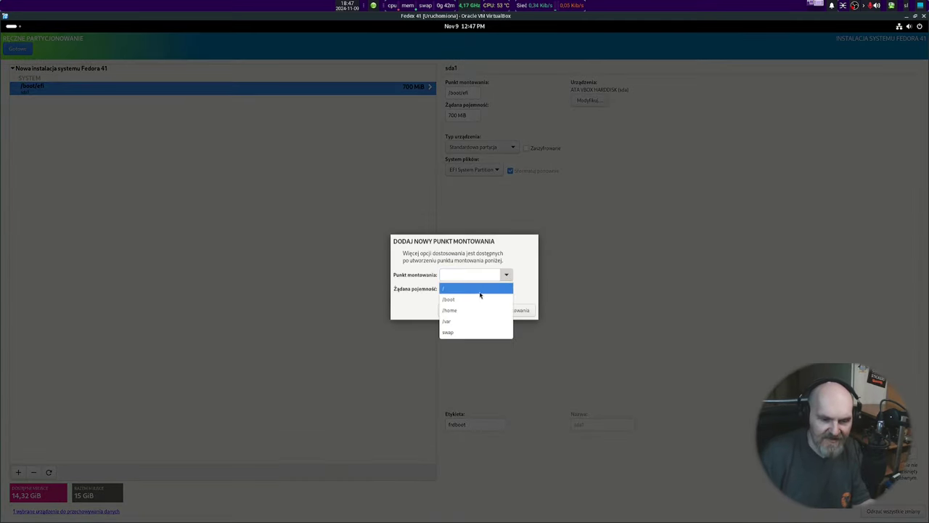
{"action": "left_click", "coordinate": [479, 293]}
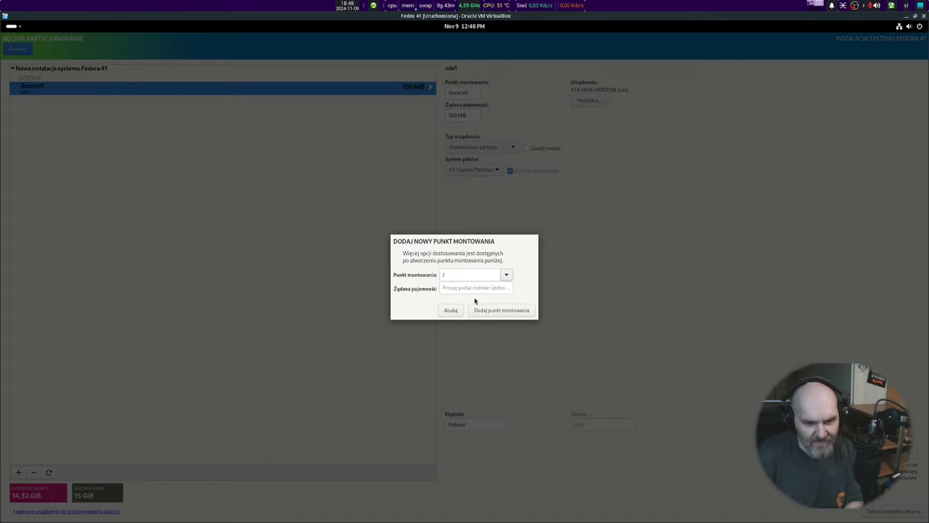
{"action": "left_click", "coordinate": [481, 290]}
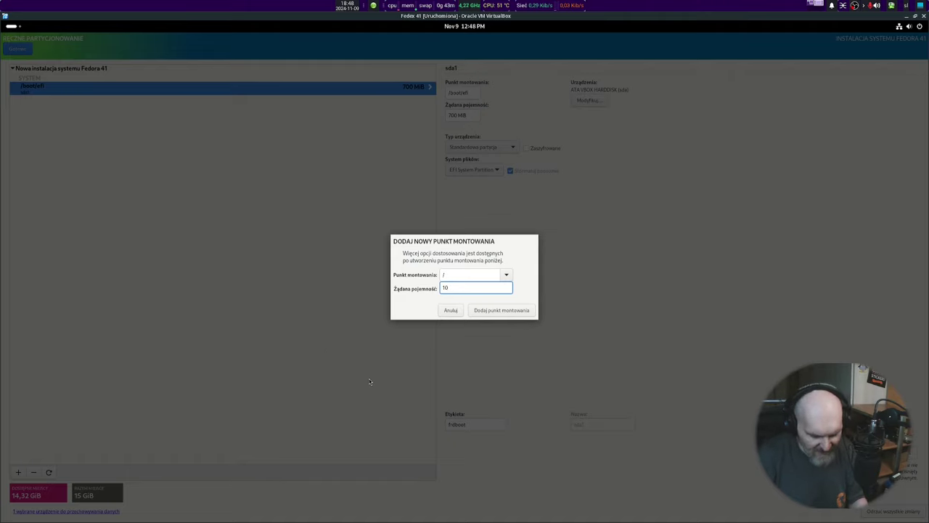
{"action": "type", "text": "G"}
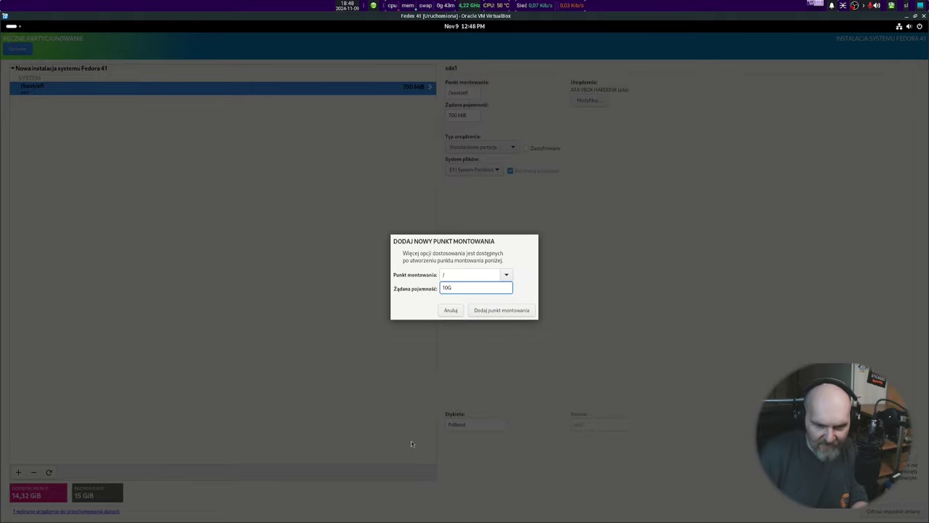
{"action": "left_click", "coordinate": [518, 310]}
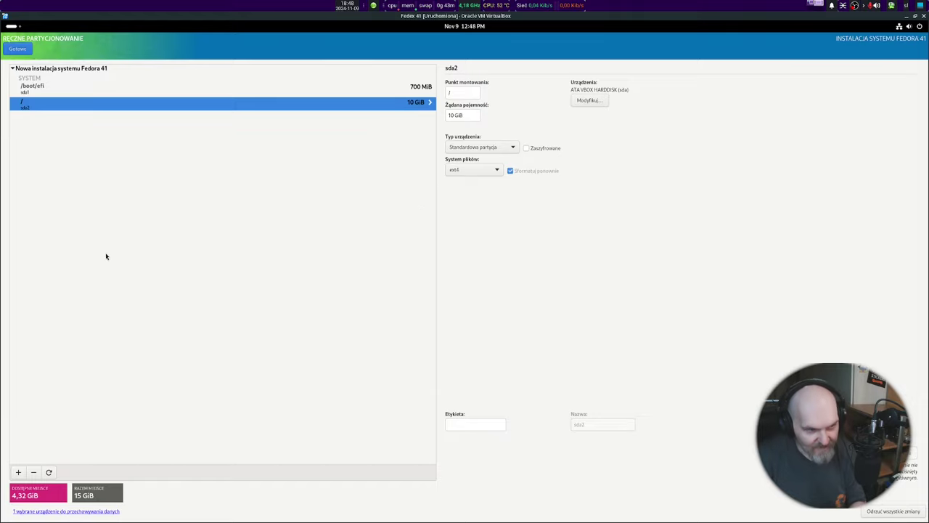
Step: Add a /home mount point with a capacity of 2G
{"action": "left_click", "coordinate": [15, 472]}
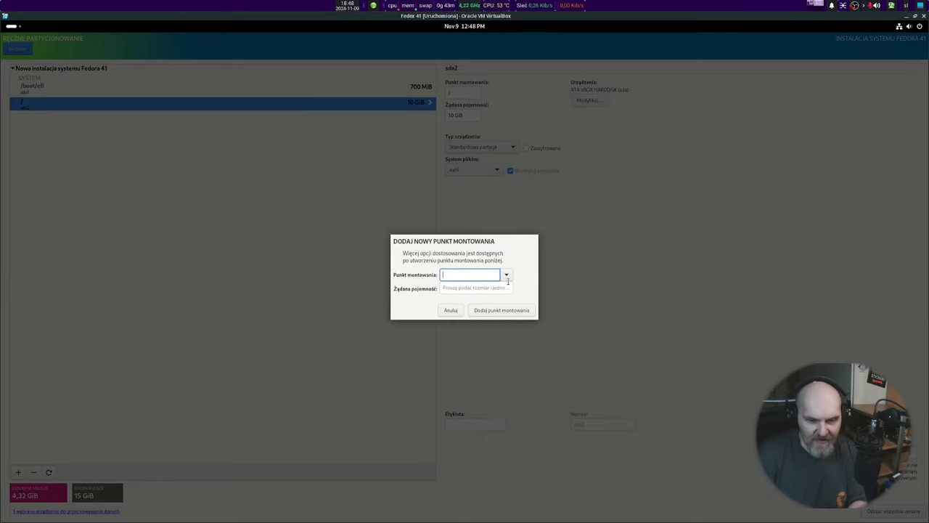
{"action": "left_click", "coordinate": [506, 276]}
{"action": "left_click", "coordinate": [492, 299]}
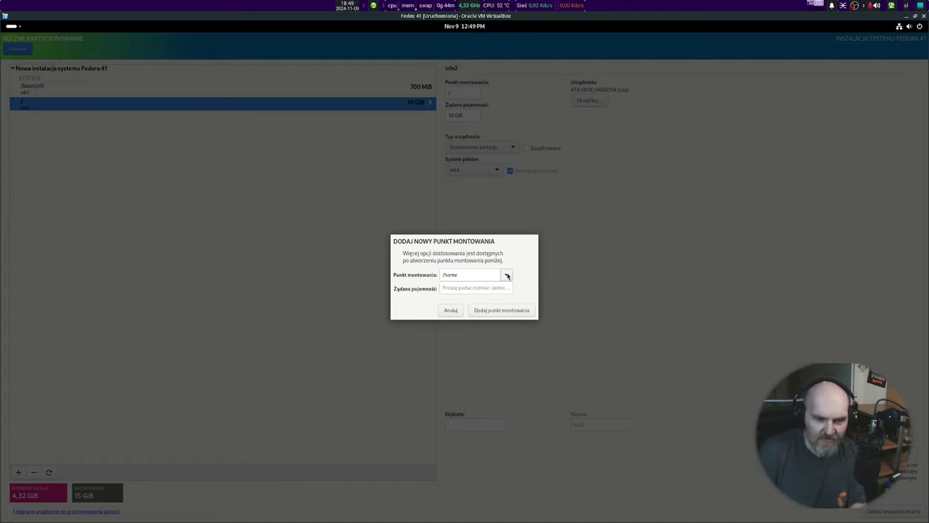
{"action": "left_click", "coordinate": [506, 274]}
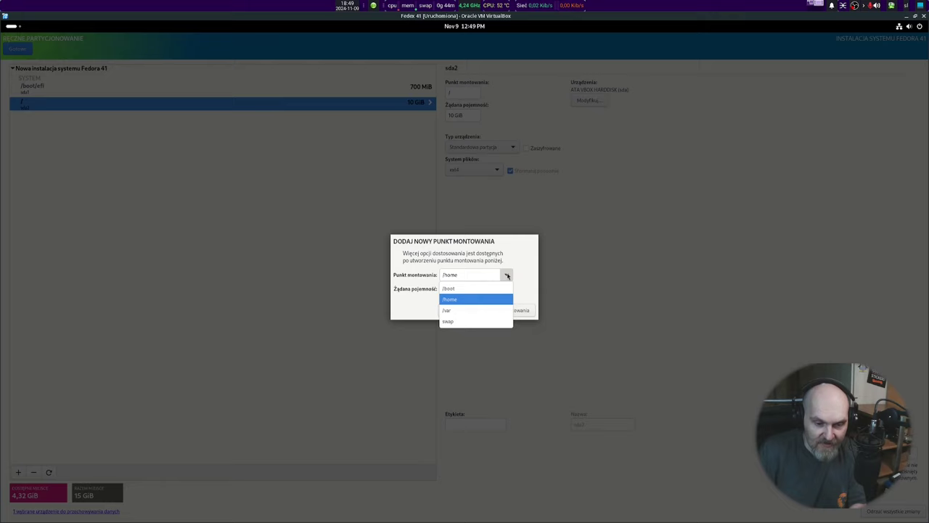
{"action": "left_click", "coordinate": [488, 254]}
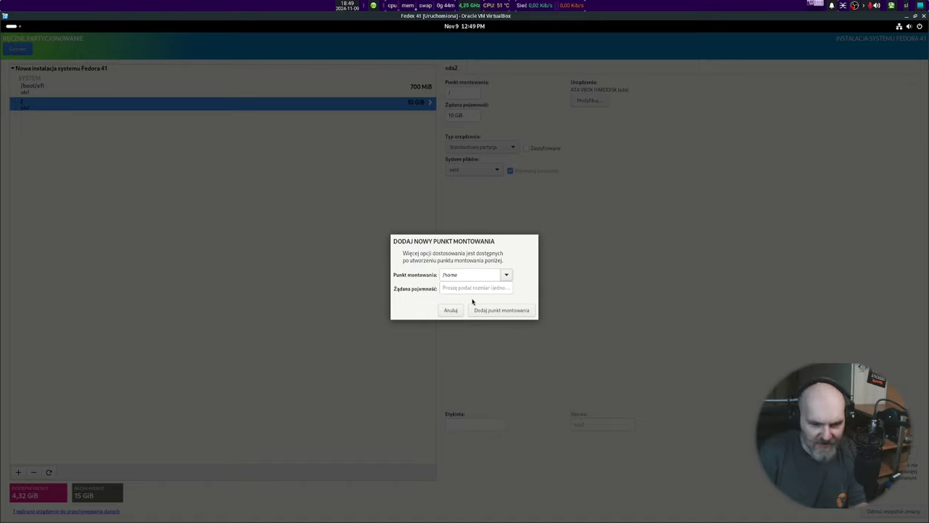
{"action": "left_click", "coordinate": [507, 275]}
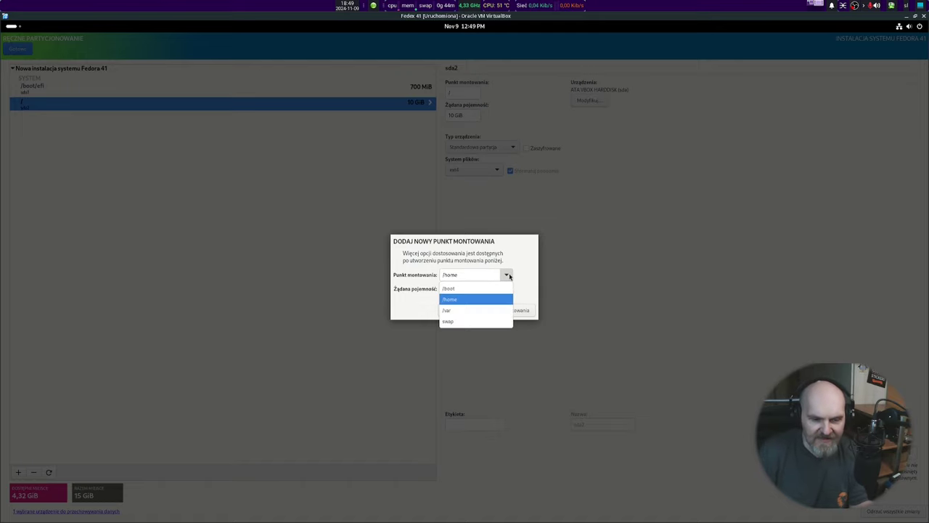
{"action": "left_click", "coordinate": [475, 299]}
{"action": "mouse_move", "coordinate": [473, 288]}
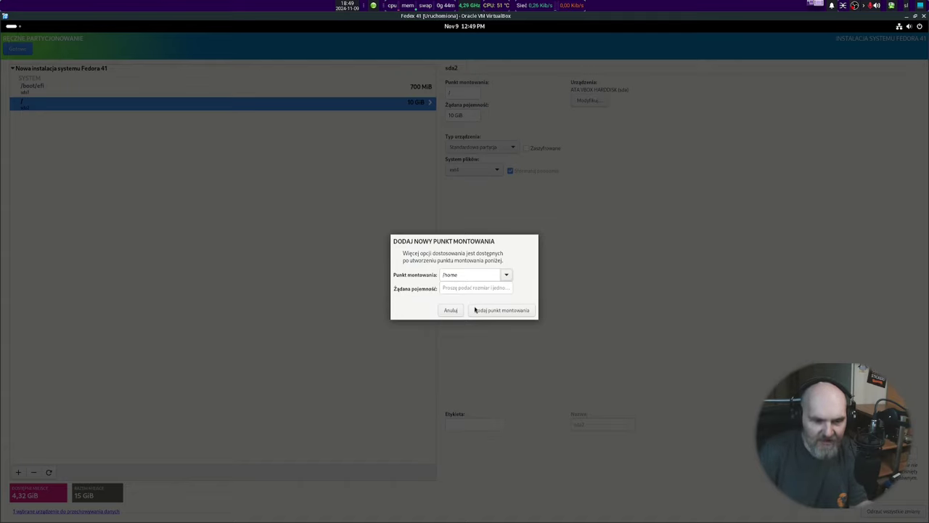
{"action": "left_click", "coordinate": [487, 289]}
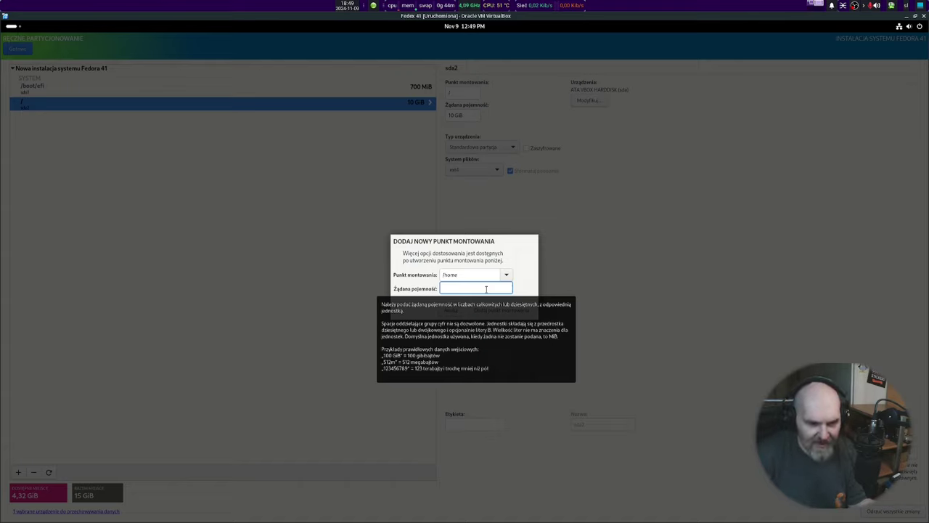
{"action": "type", "text": "2G"}
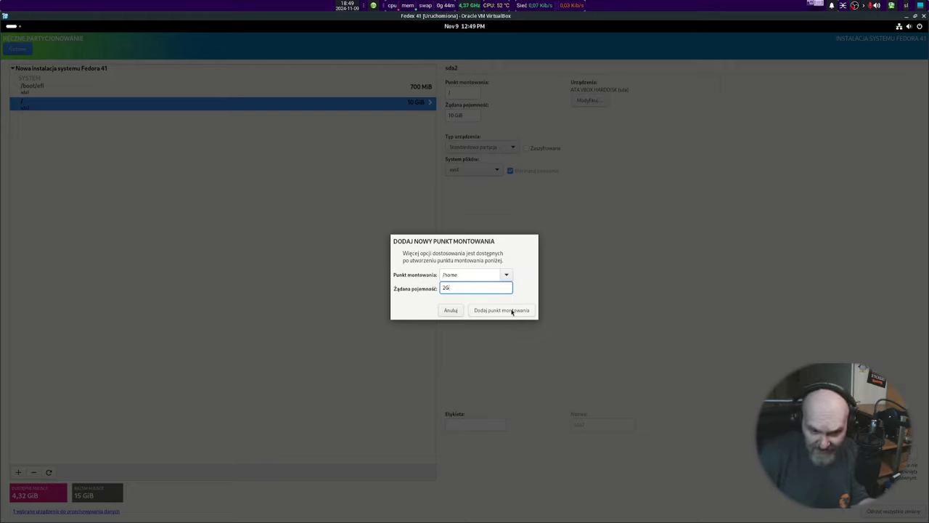
{"action": "left_click", "coordinate": [511, 310]}
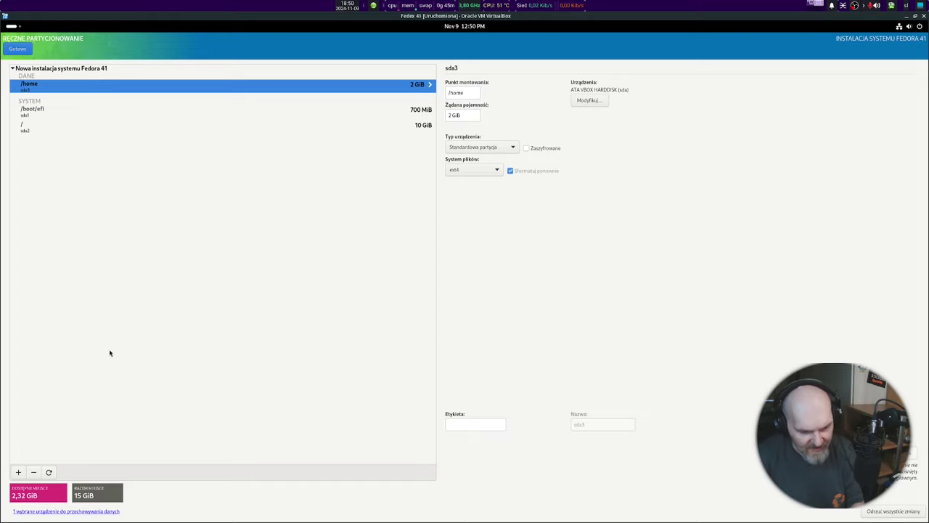
Step: Add a swap mount point with a capacity of 2GB
{"action": "left_click", "coordinate": [17, 472]}
{"action": "left_click", "coordinate": [504, 274]}
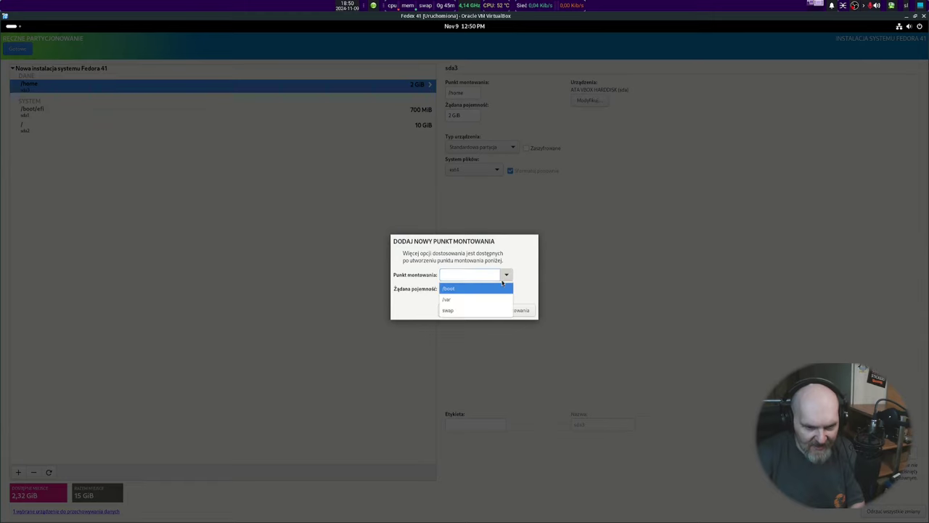
{"action": "left_click", "coordinate": [454, 311]}
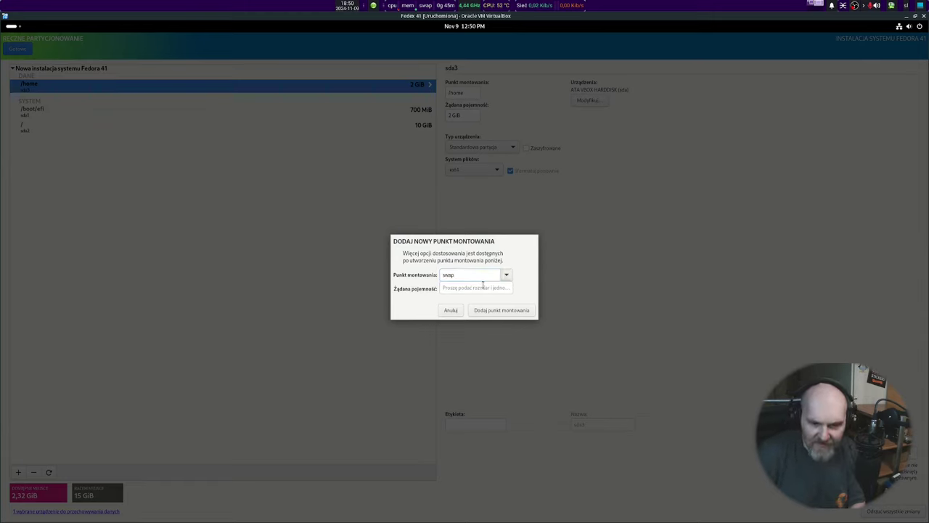
{"action": "left_click", "coordinate": [480, 287]}
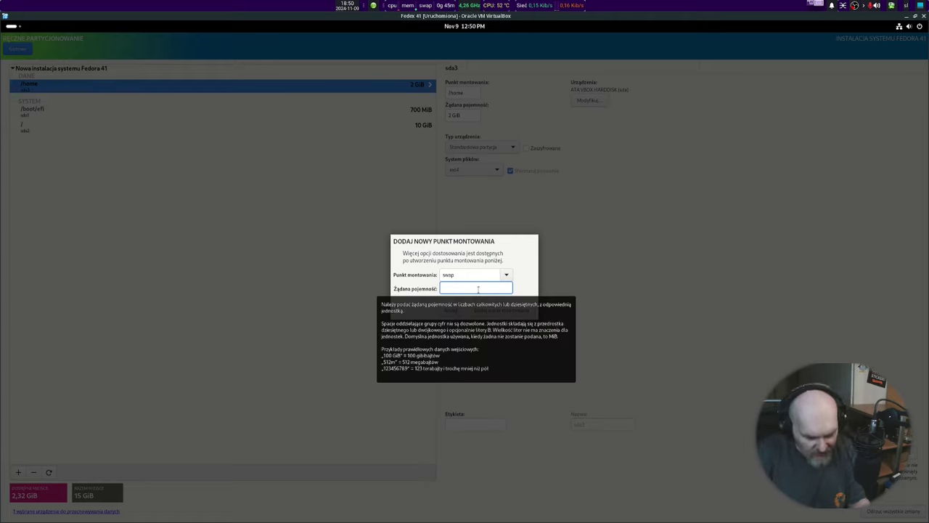
{"action": "type", "text": "2GB"}
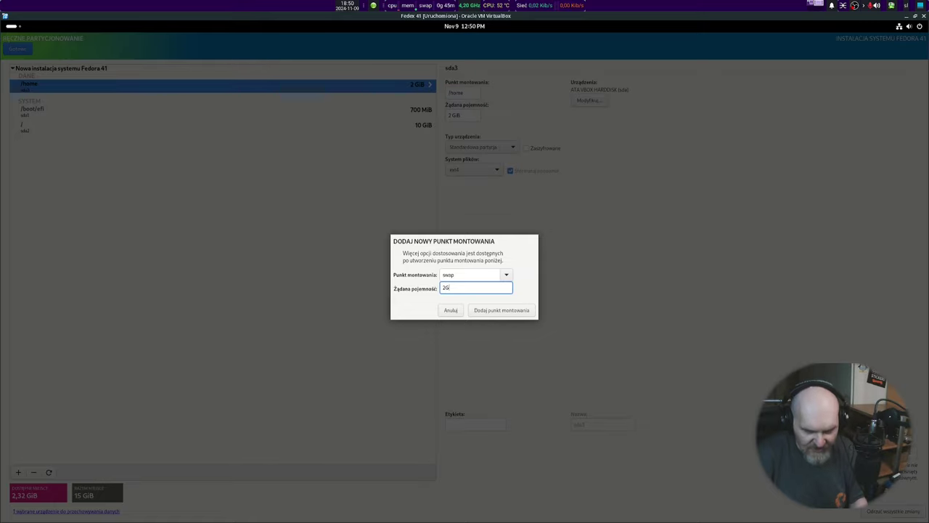
{"action": "left_click", "coordinate": [517, 313]}
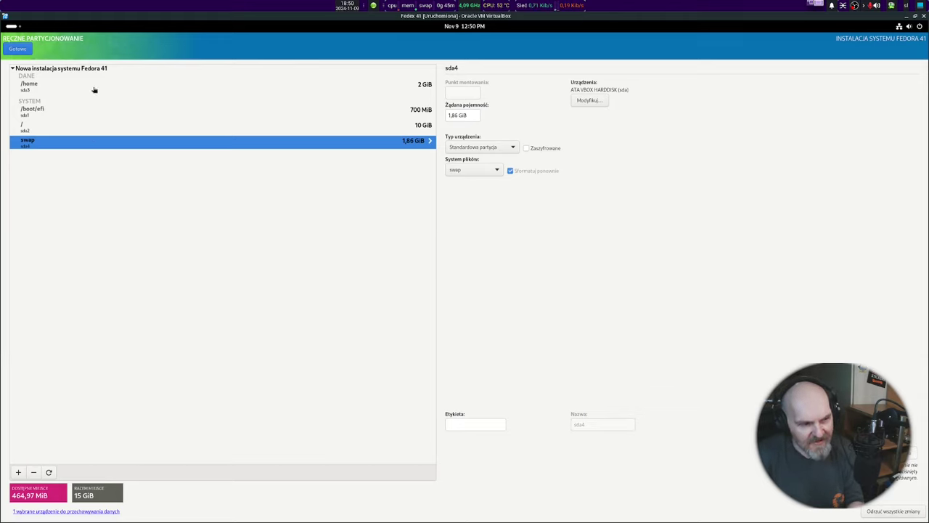
Step: Check the settings of the / and /home partitions and finish the manual partitioning
{"action": "left_click", "coordinate": [84, 127]}
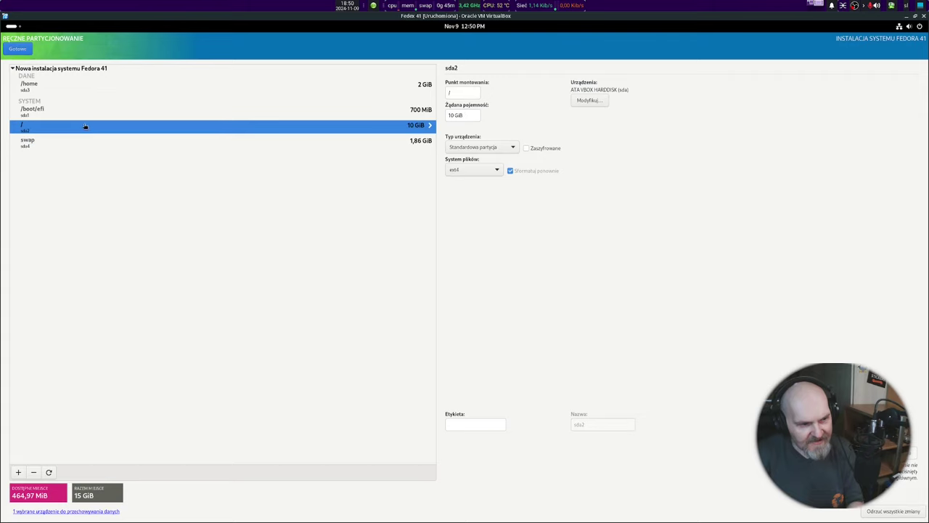
{"action": "left_click", "coordinate": [81, 90]}
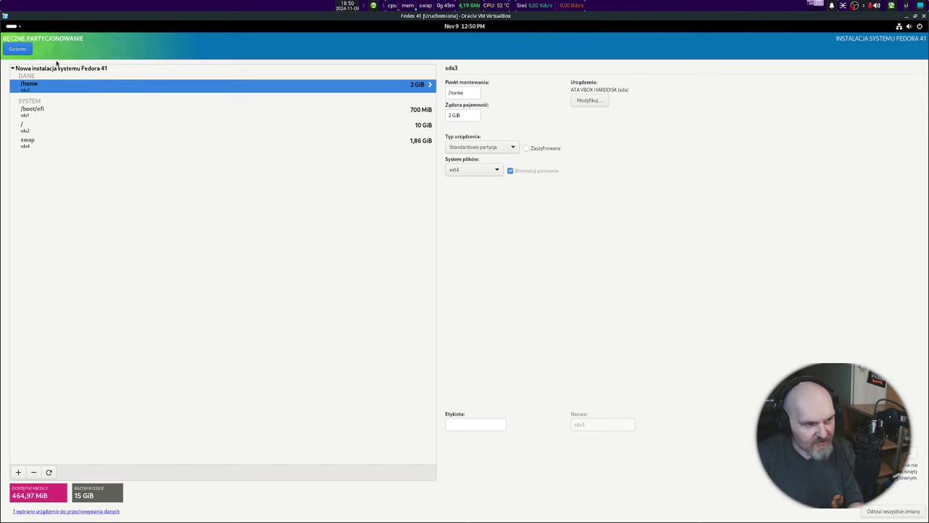
{"action": "left_click", "coordinate": [19, 49]}
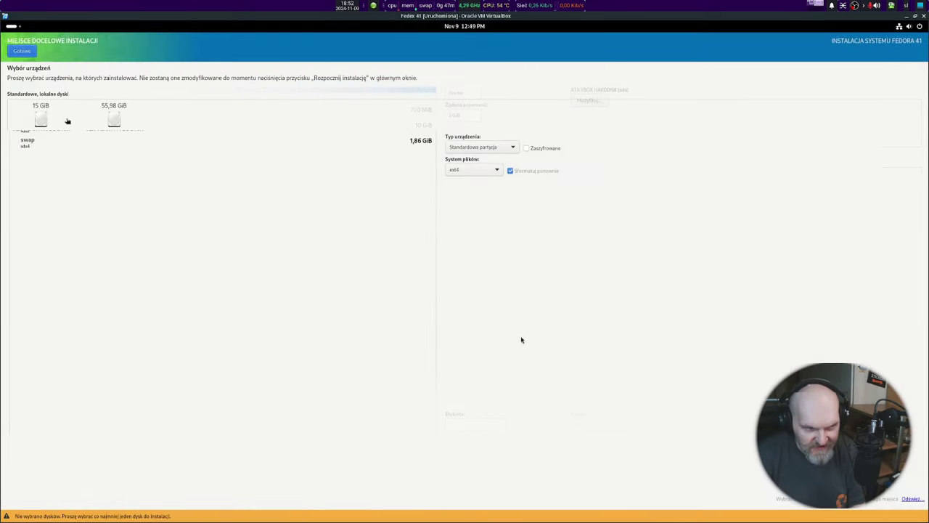
Step: Set both the 15 GiB sda and 55,98 GiB sdb disks as installation destinations with custom (Niestandardowa) storage configuration and proceed to manual partitioning
{"action": "left_click", "coordinate": [116, 123]}
{"action": "left_click", "coordinate": [31, 122]}
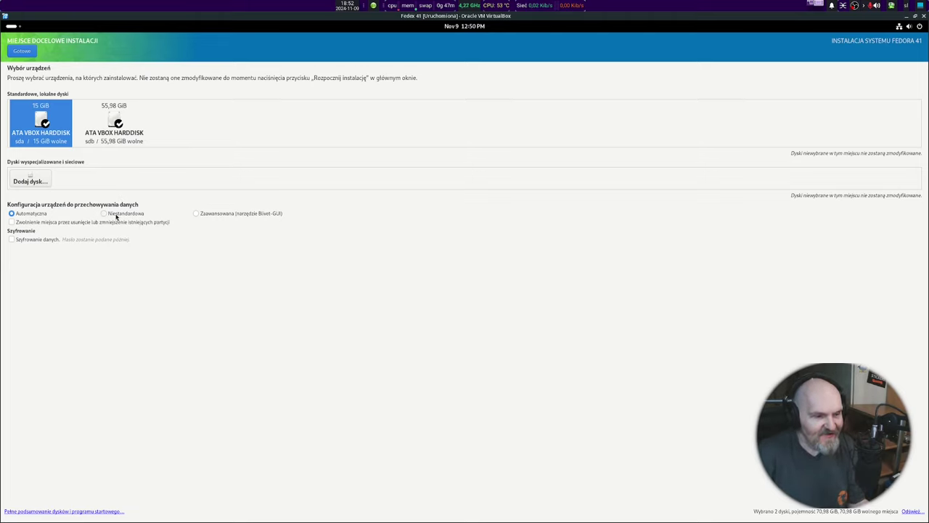
{"action": "left_click", "coordinate": [114, 215]}
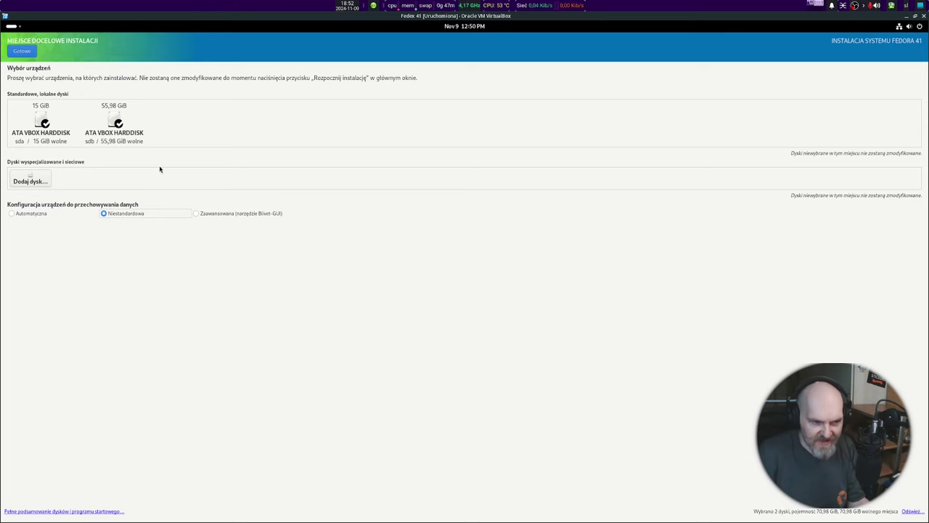
{"action": "left_click", "coordinate": [22, 51]}
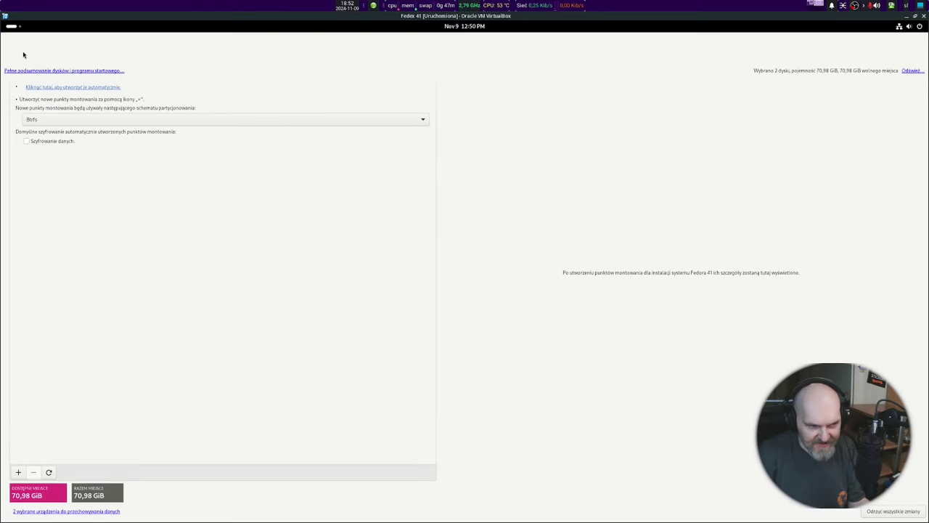
Step: Set the partitioning scheme to Standardowa partycja and add a /boot/efi mount point with a capacity of 700 MiB across the two-disk setup
{"action": "left_click", "coordinate": [135, 123]}
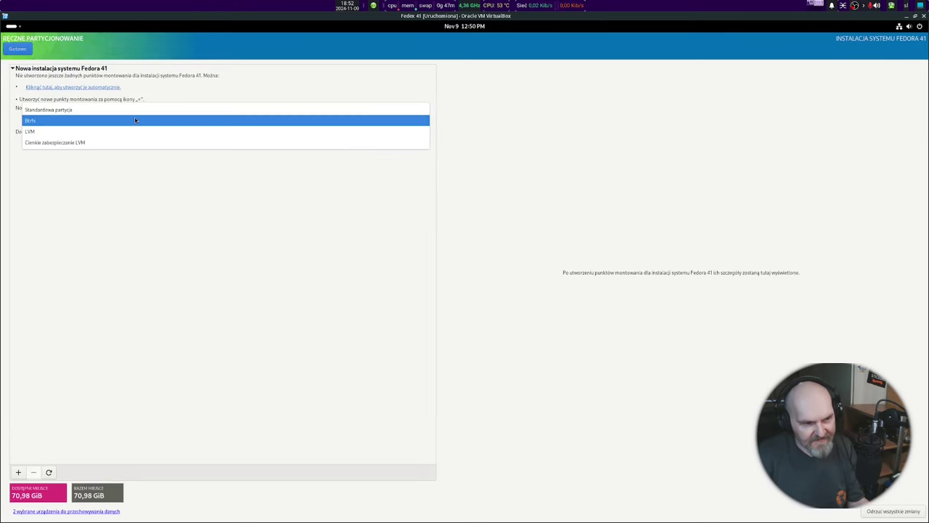
{"action": "left_click", "coordinate": [131, 112]}
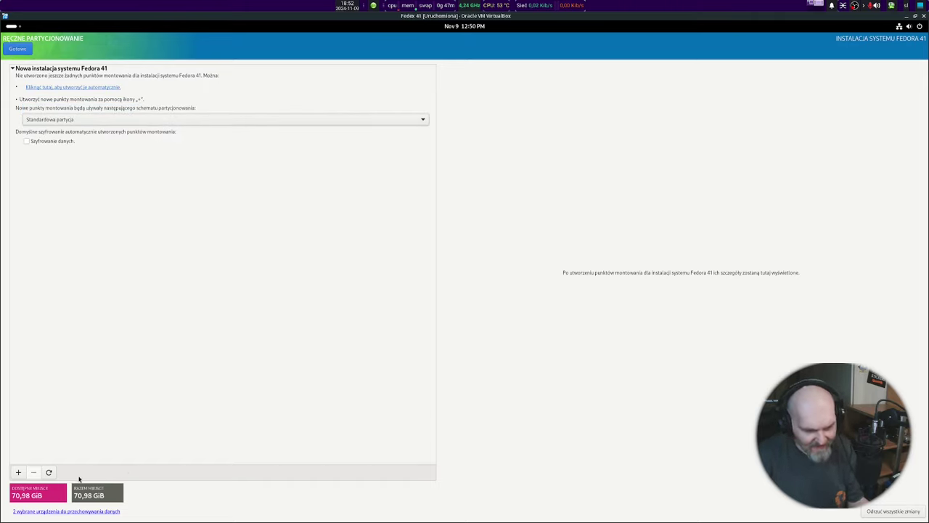
{"action": "left_click", "coordinate": [18, 473]}
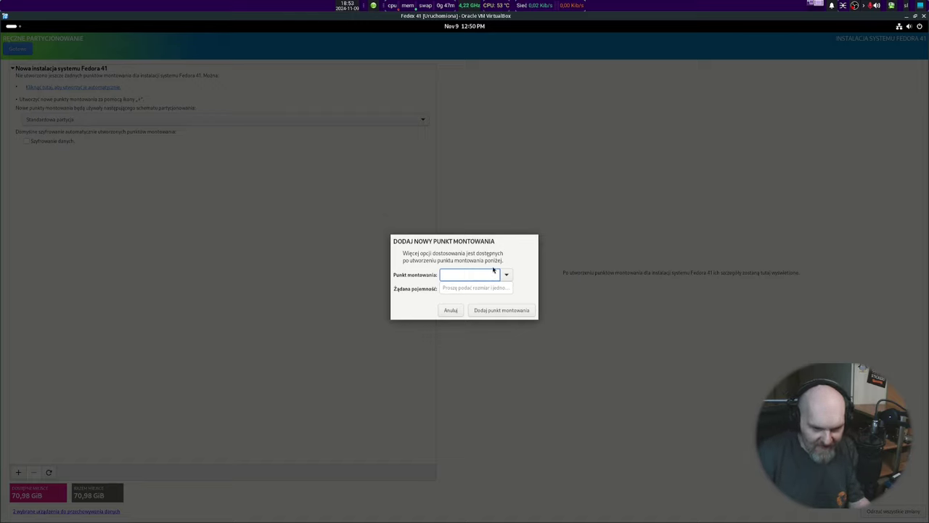
{"action": "left_click", "coordinate": [507, 274]}
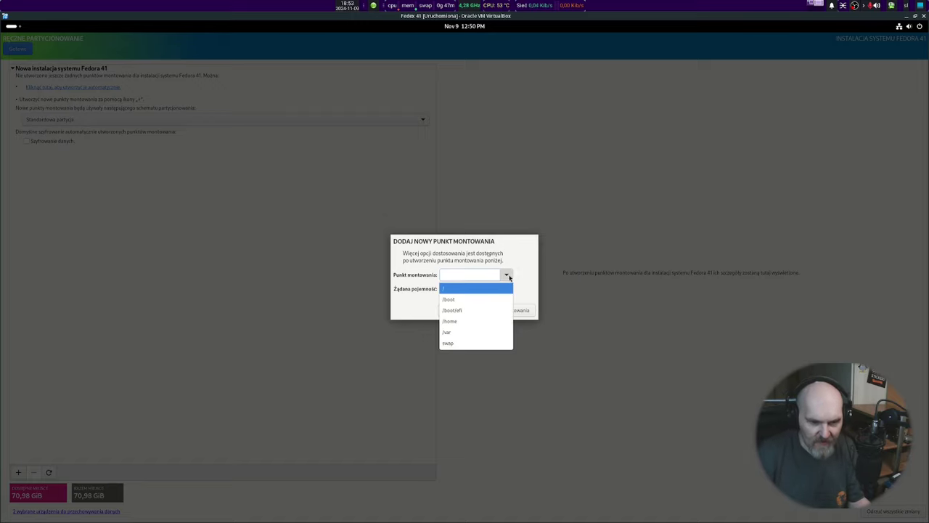
{"action": "left_click", "coordinate": [488, 310]}
{"action": "left_click", "coordinate": [489, 290]}
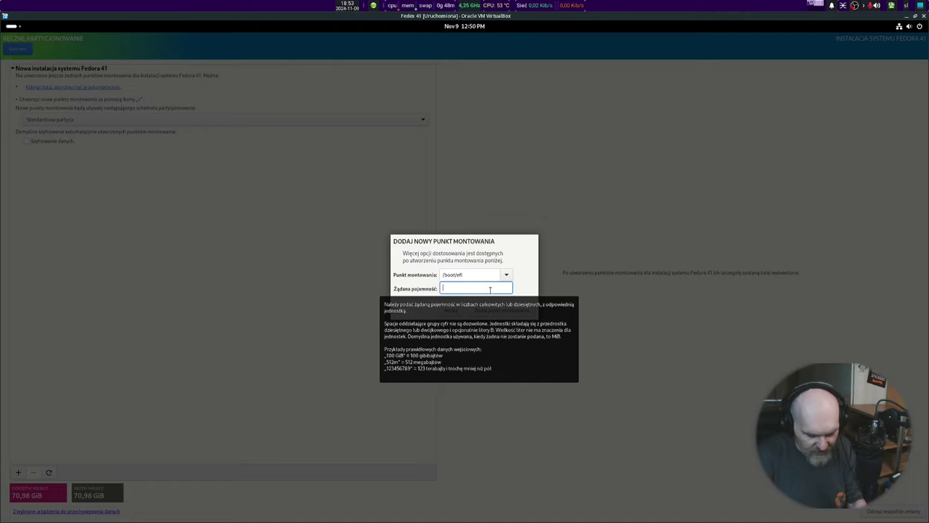
{"action": "type", "text": "700"}
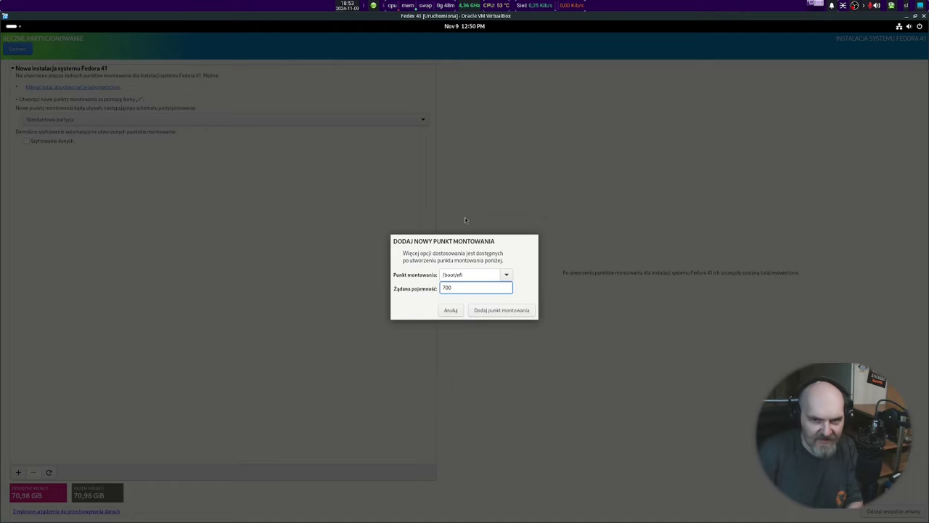
{"action": "left_click", "coordinate": [502, 312]}
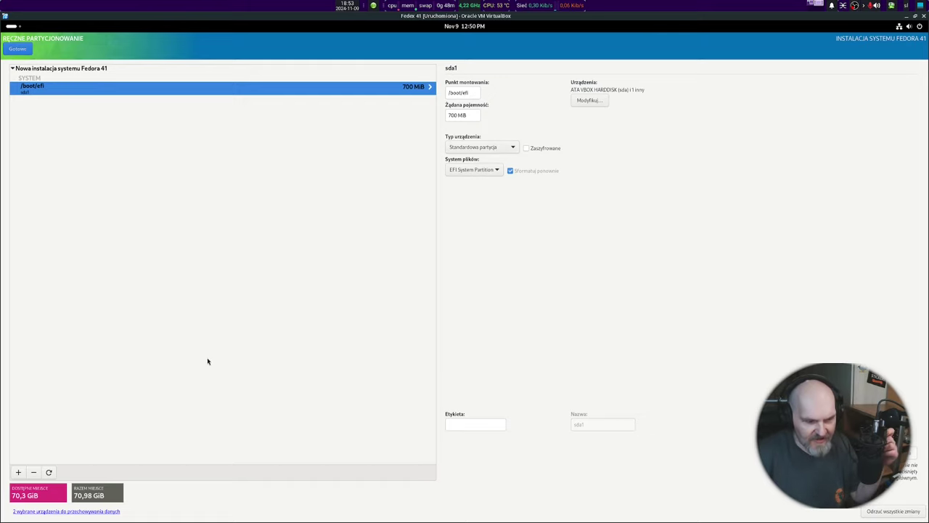
Step: Add a root (/) mount point with a capacity of 15G
{"action": "left_click", "coordinate": [18, 473]}
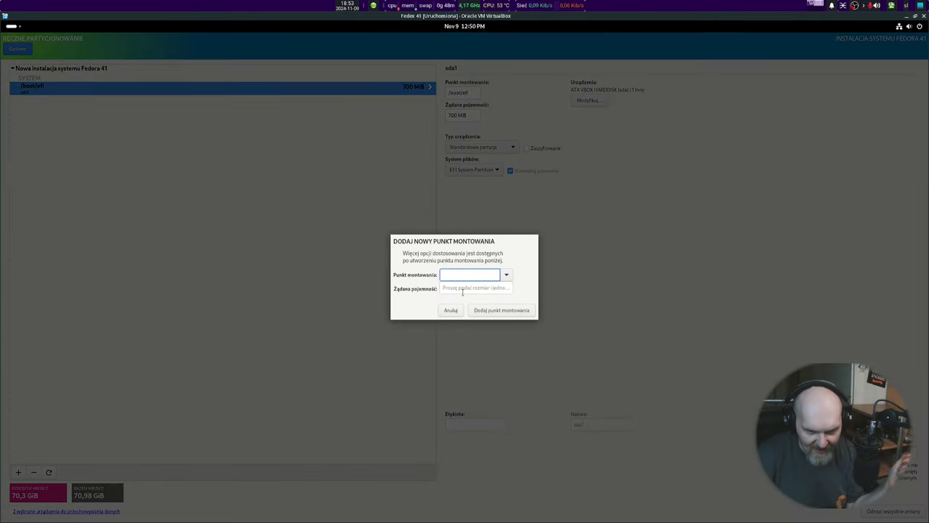
{"action": "left_click", "coordinate": [508, 277]}
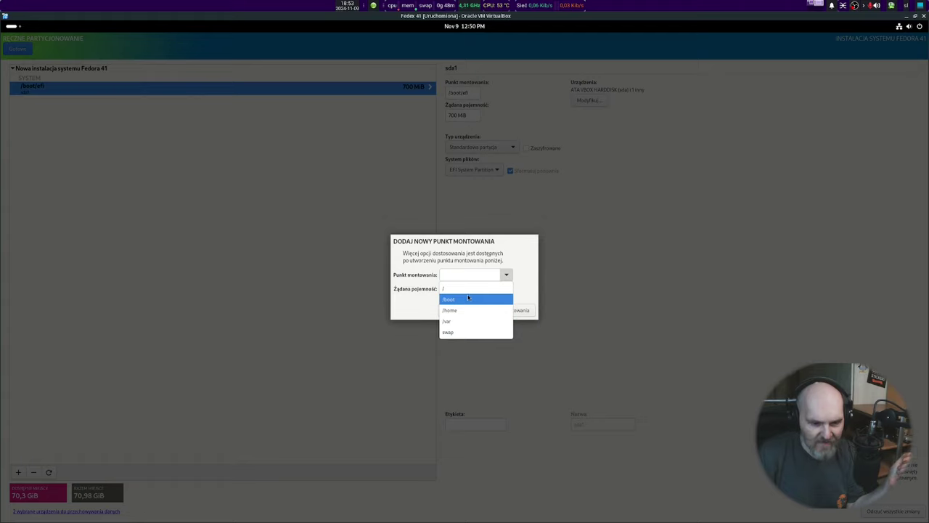
{"action": "left_click", "coordinate": [467, 289]}
{"action": "left_click", "coordinate": [471, 288]}
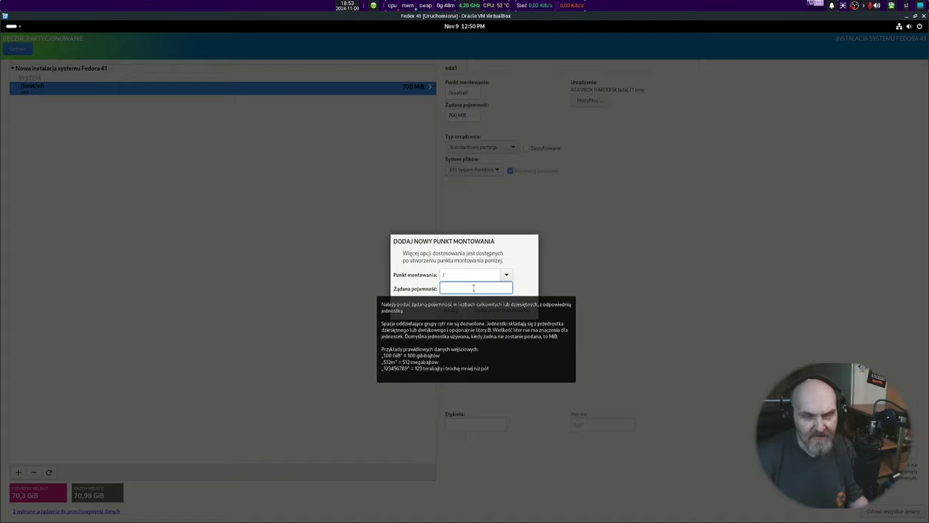
{"action": "type", "text": "15G"}
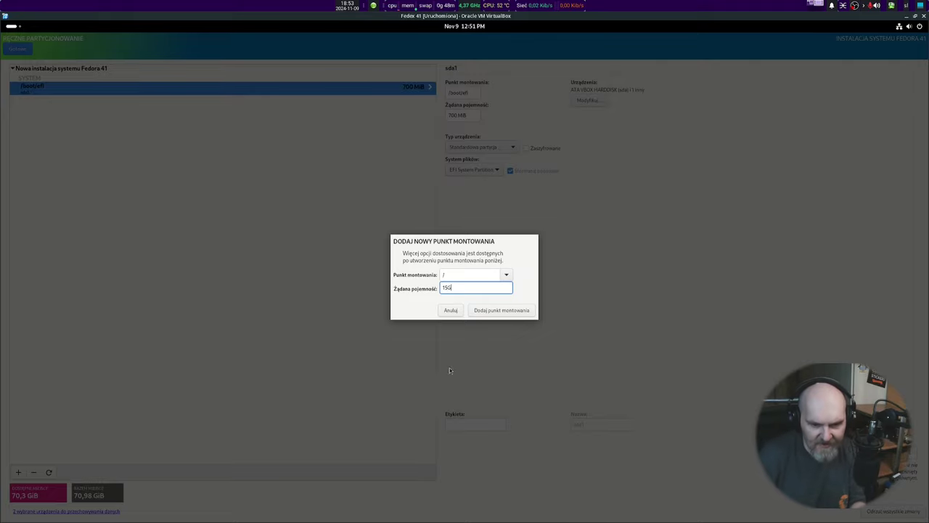
{"action": "left_click", "coordinate": [505, 311]}
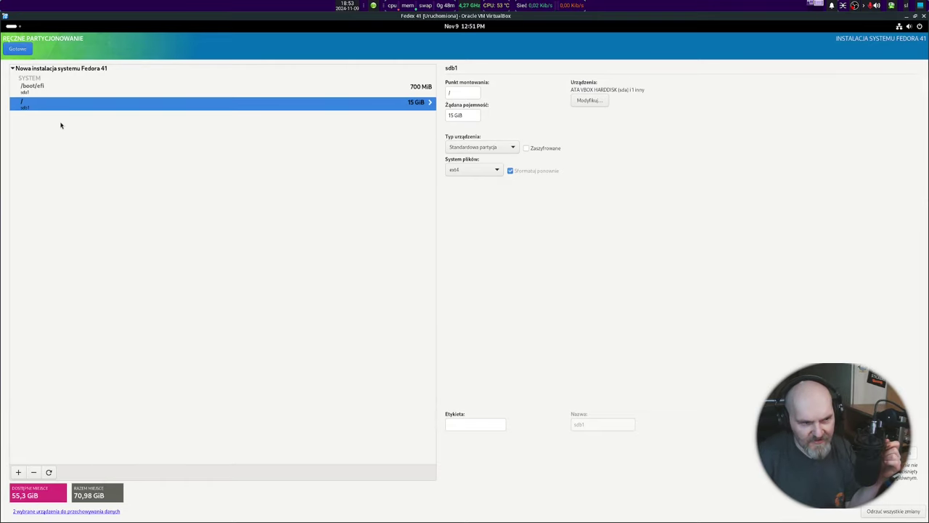
Step: Assign the root (/) mount point to the 15 GiB sda disk only
{"action": "left_click", "coordinate": [581, 101]}
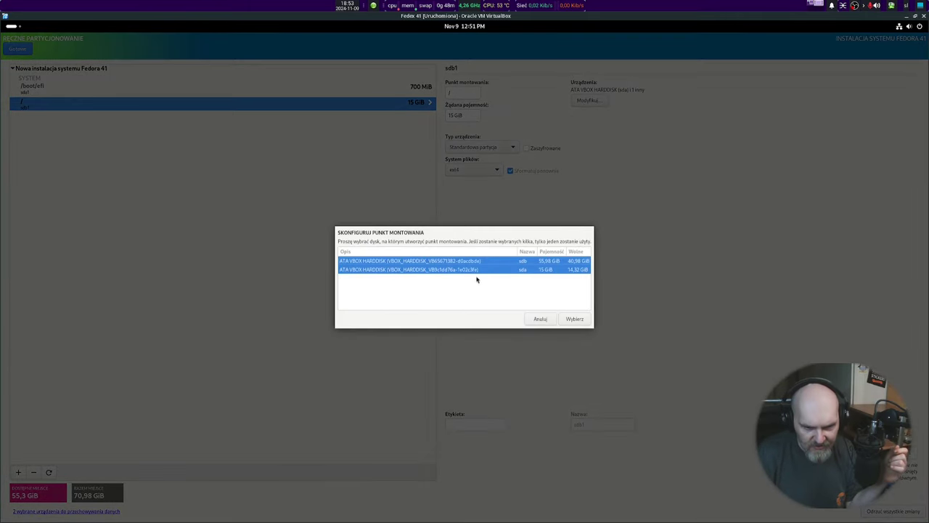
{"action": "left_click", "coordinate": [541, 272]}
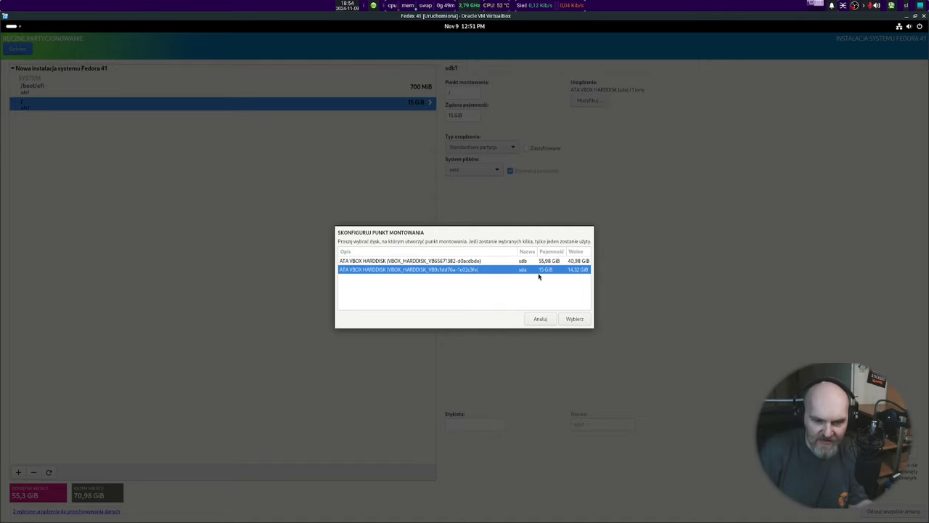
{"action": "left_click", "coordinate": [575, 319]}
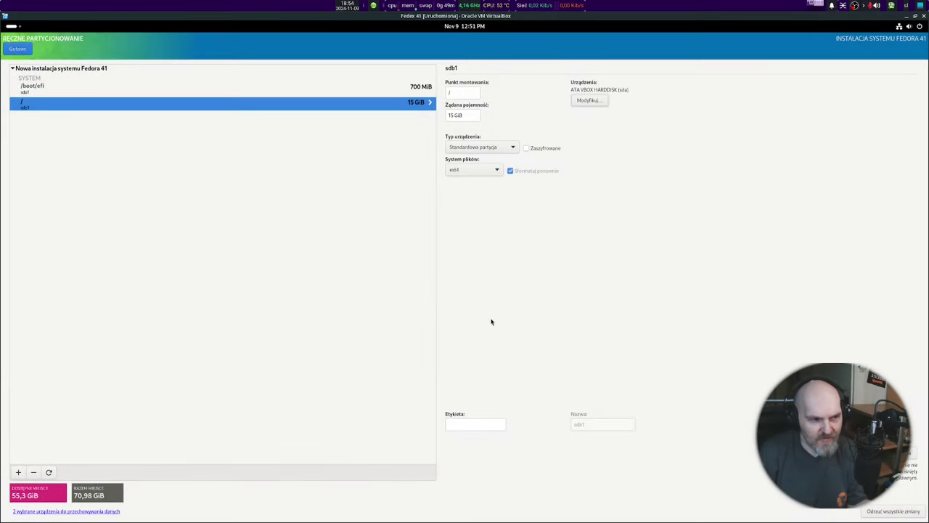
Step: Apply the pending settings update and recreate the mount points: /boot/efi with 700 MiB and root (/) with 14 GiB
{"action": "left_click", "coordinate": [911, 453]}
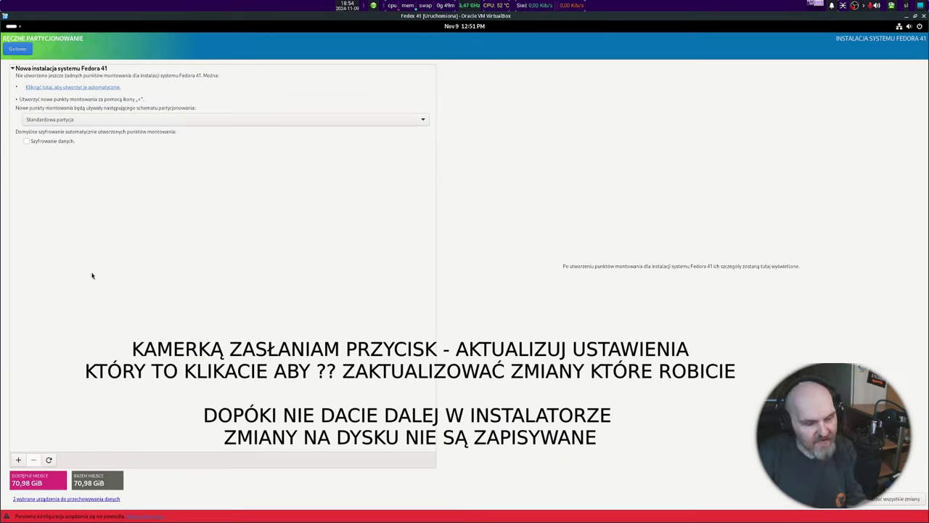
{"action": "left_click", "coordinate": [19, 458]}
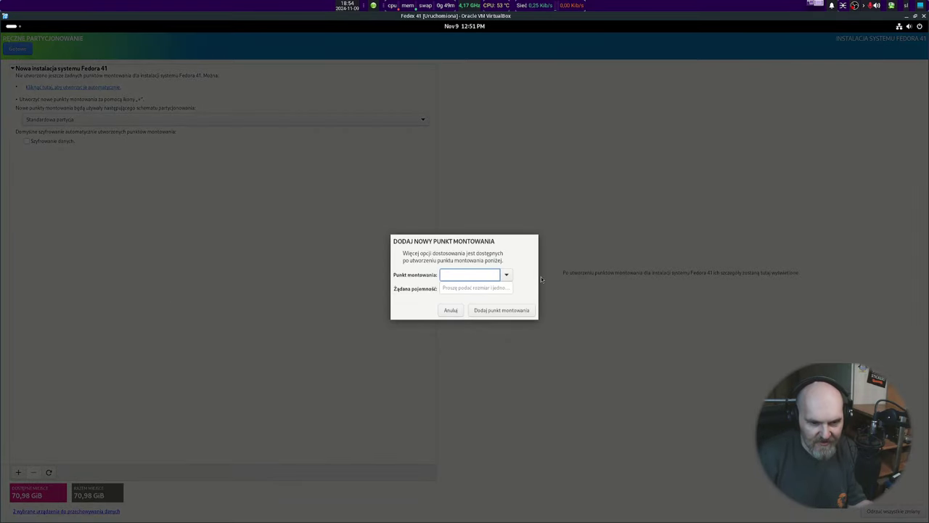
{"action": "left_click", "coordinate": [507, 274]}
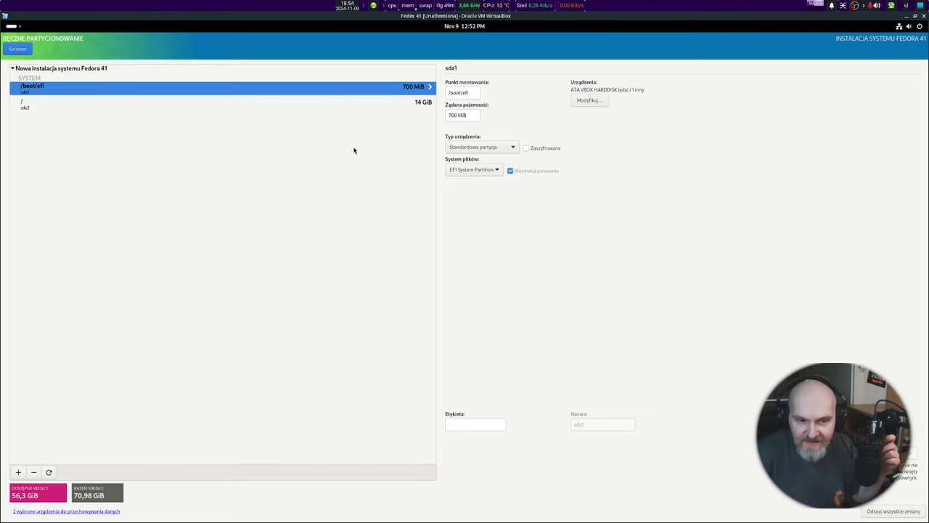
Step: Check the device details of the /boot/efi and root (/) partitions, including the disk selection for root
{"action": "left_click", "coordinate": [80, 105]}
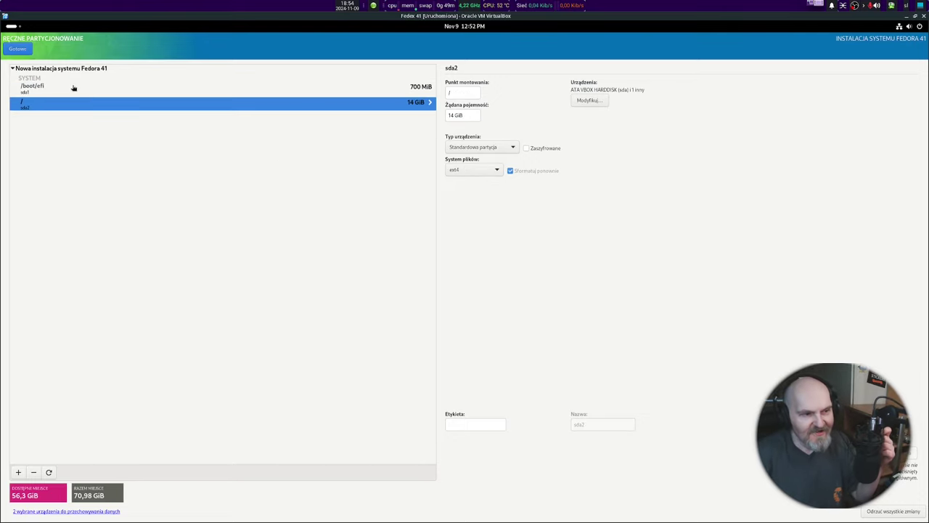
{"action": "left_click", "coordinate": [64, 89]}
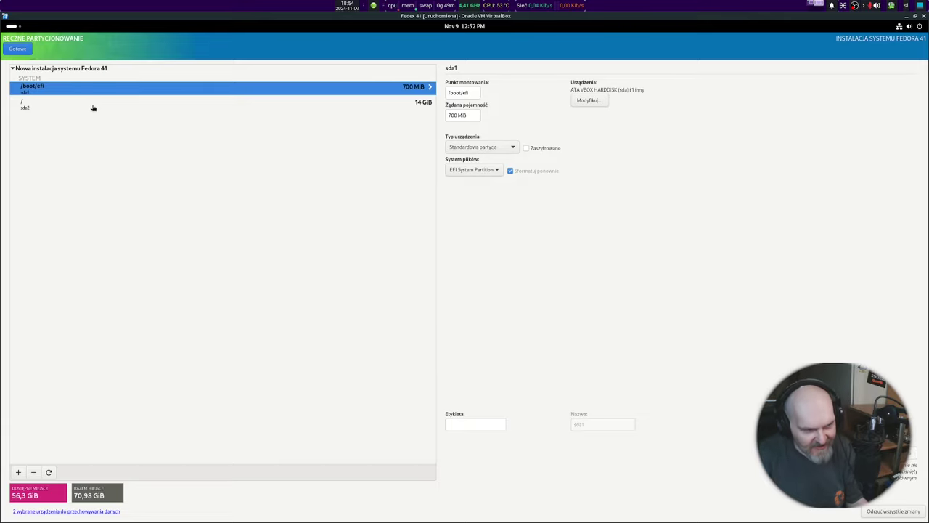
{"action": "left_click", "coordinate": [93, 108]}
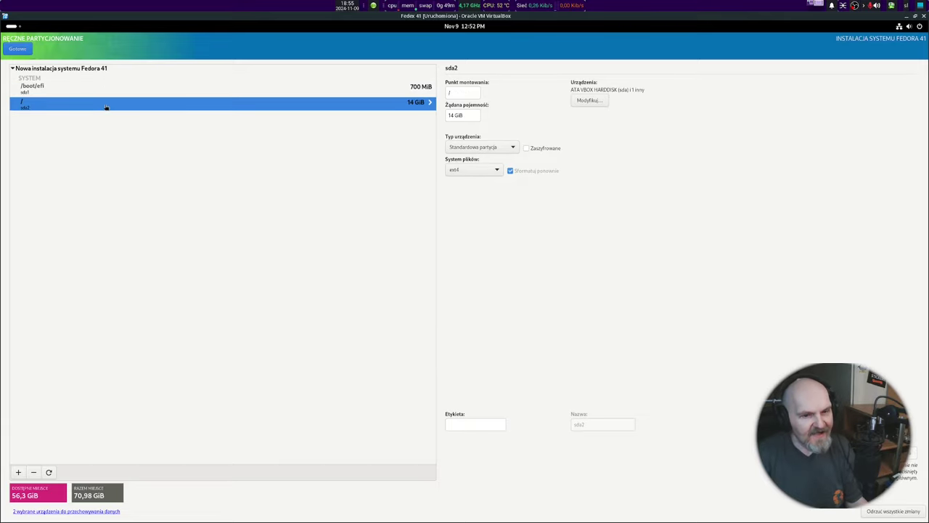
{"action": "left_click", "coordinate": [588, 103]}
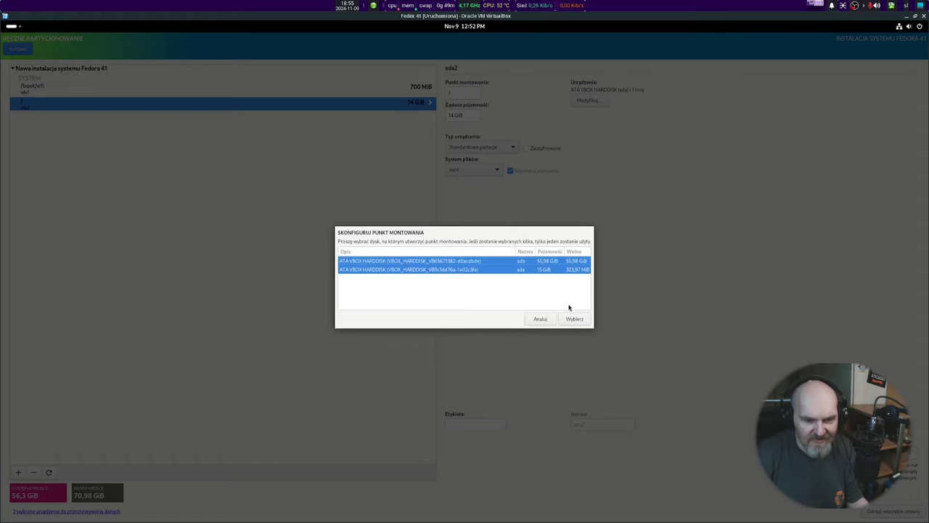
{"action": "left_click", "coordinate": [544, 321]}
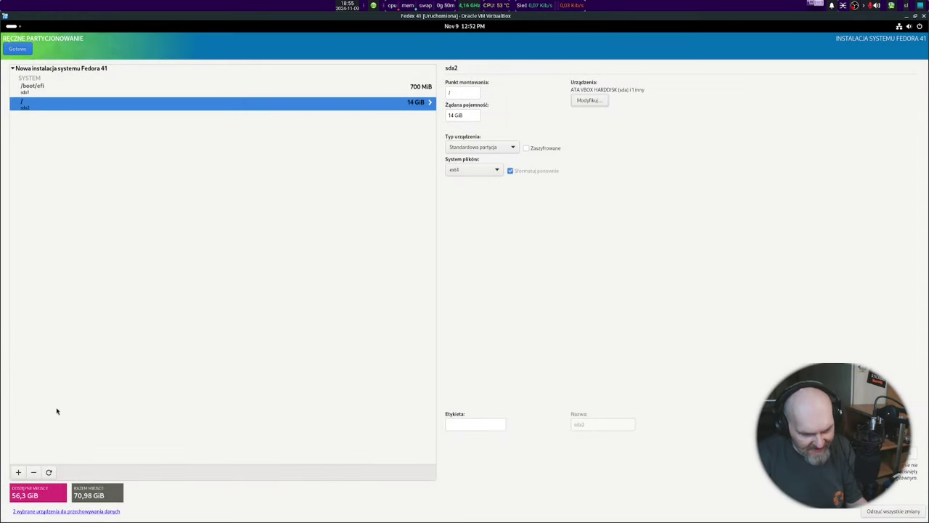
Step: Add a /home mount point with a capacity of 50G
{"action": "left_click", "coordinate": [18, 472]}
{"action": "left_click", "coordinate": [506, 274]}
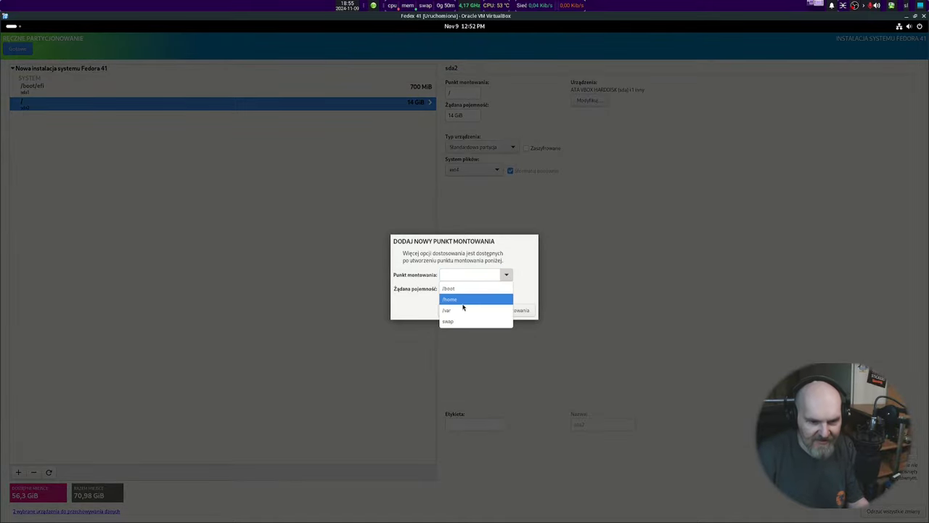
{"action": "left_click", "coordinate": [465, 304]}
{"action": "left_click", "coordinate": [474, 289]}
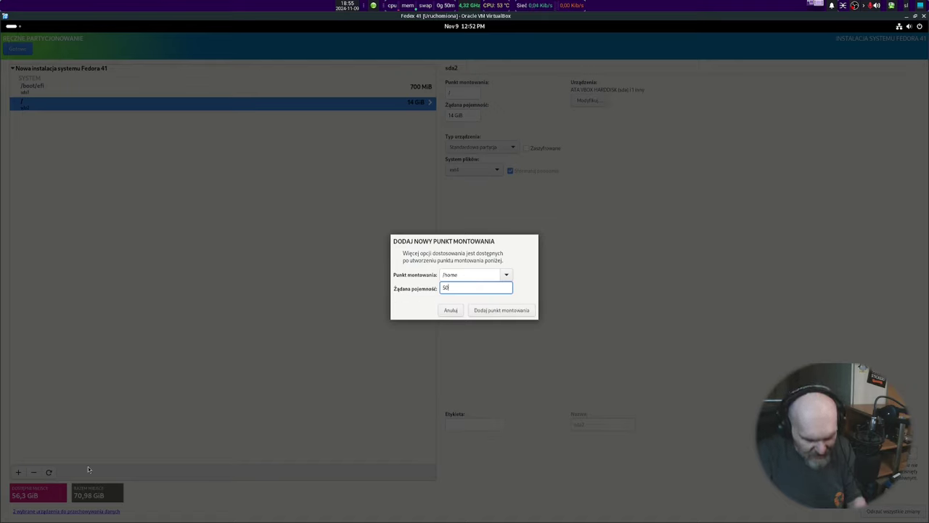
{"action": "type", "text": "50G"}
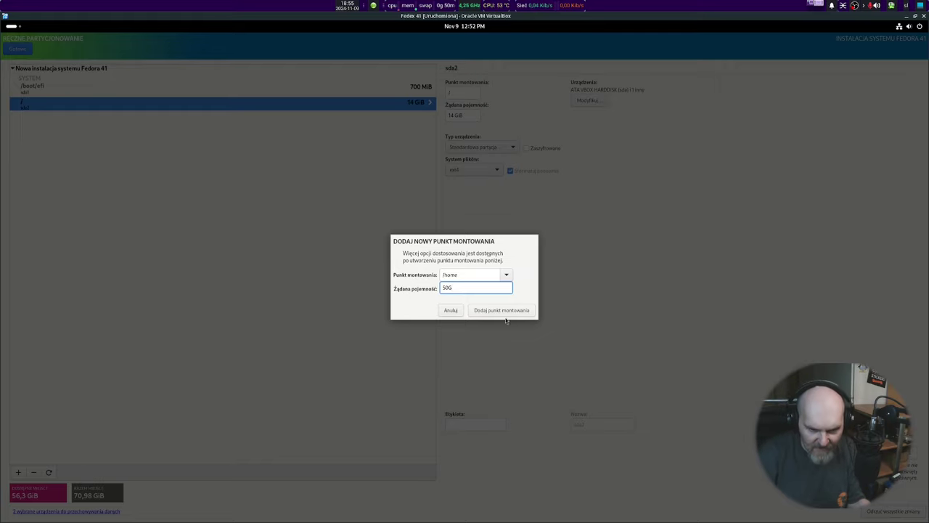
{"action": "left_click", "coordinate": [497, 309]}
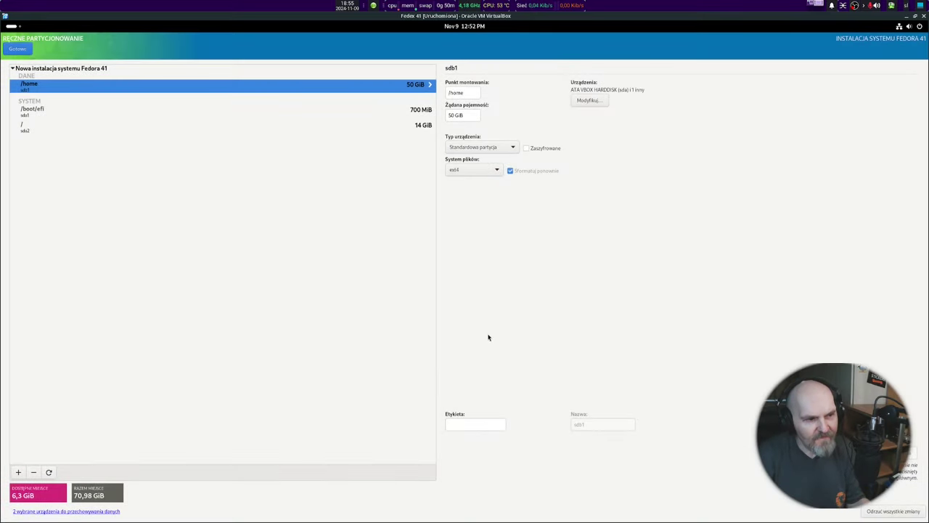
Step: Review the settings of the /home, /boot/efi and root (/) partitions, including the disk selection and file system choices for /home
{"action": "left_click", "coordinate": [117, 114]}
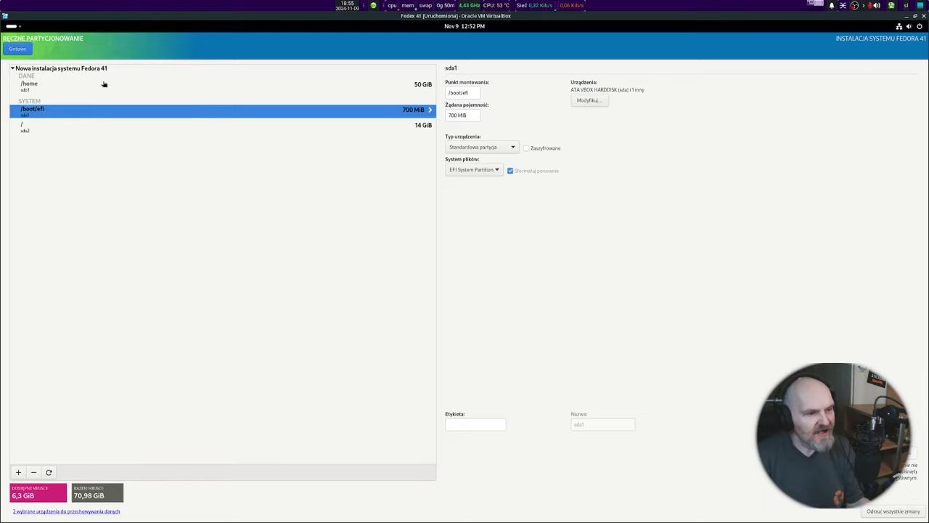
{"action": "left_click", "coordinate": [92, 86]}
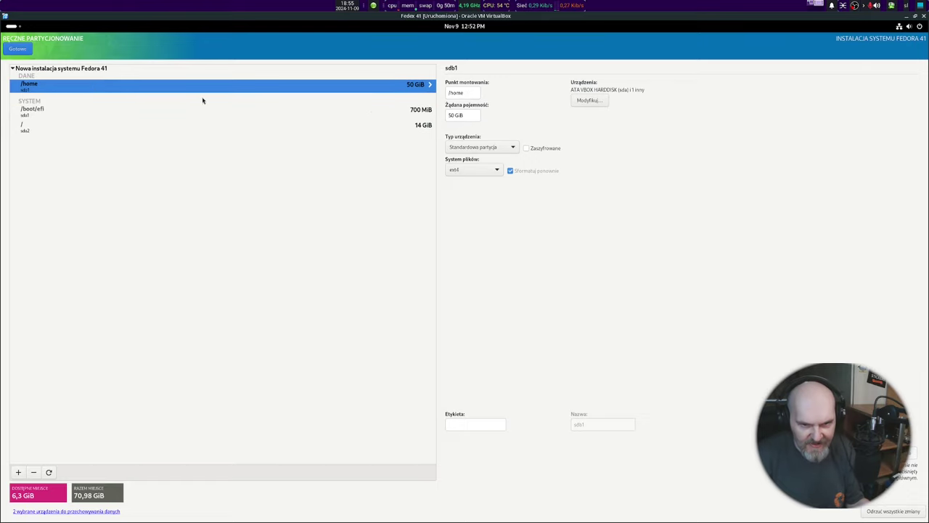
{"action": "left_click", "coordinate": [588, 100]}
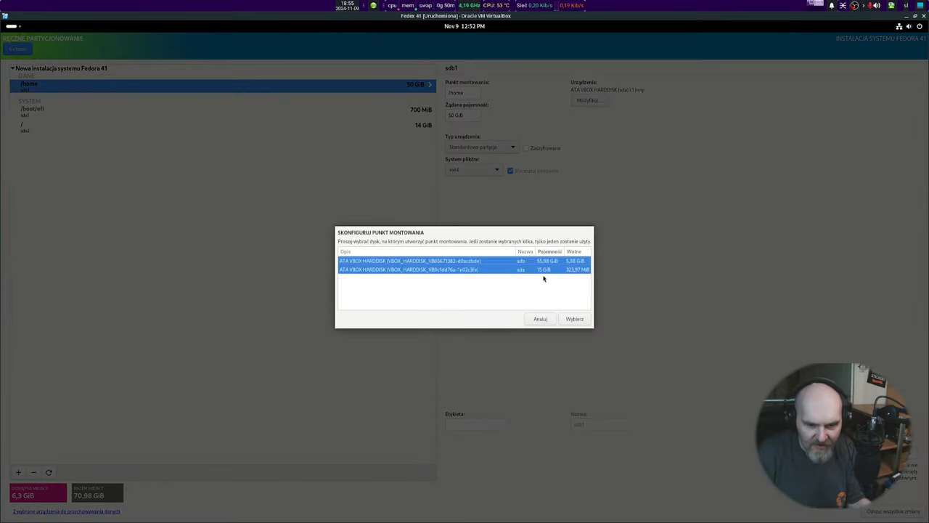
{"action": "left_click", "coordinate": [540, 320]}
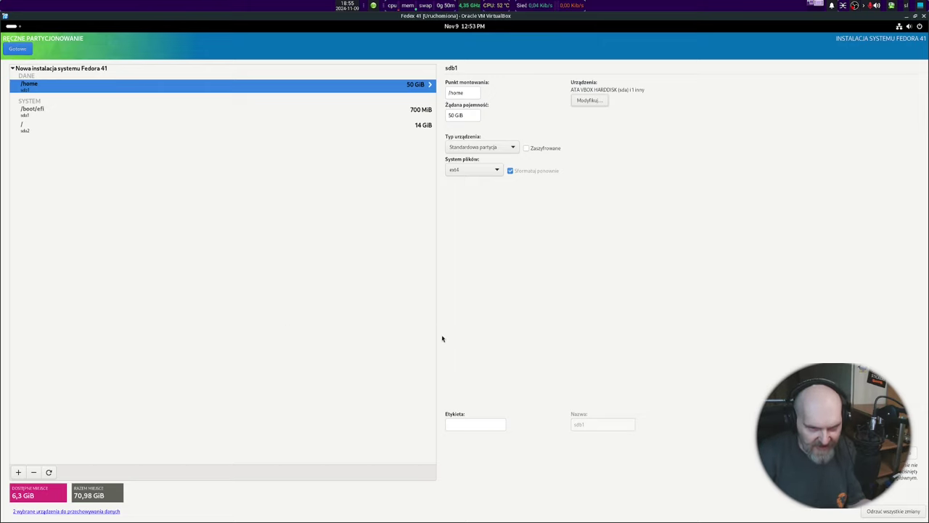
{"action": "left_click", "coordinate": [54, 115]}
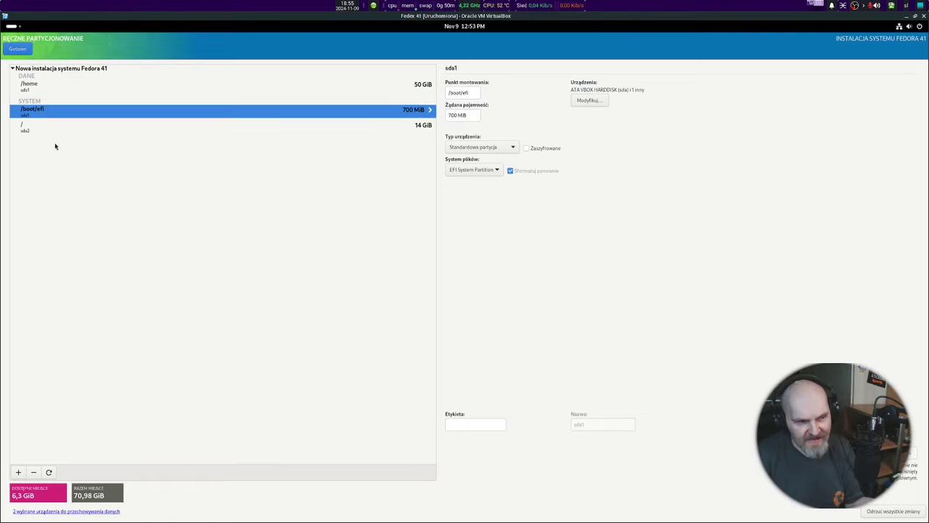
{"action": "left_click", "coordinate": [58, 131]}
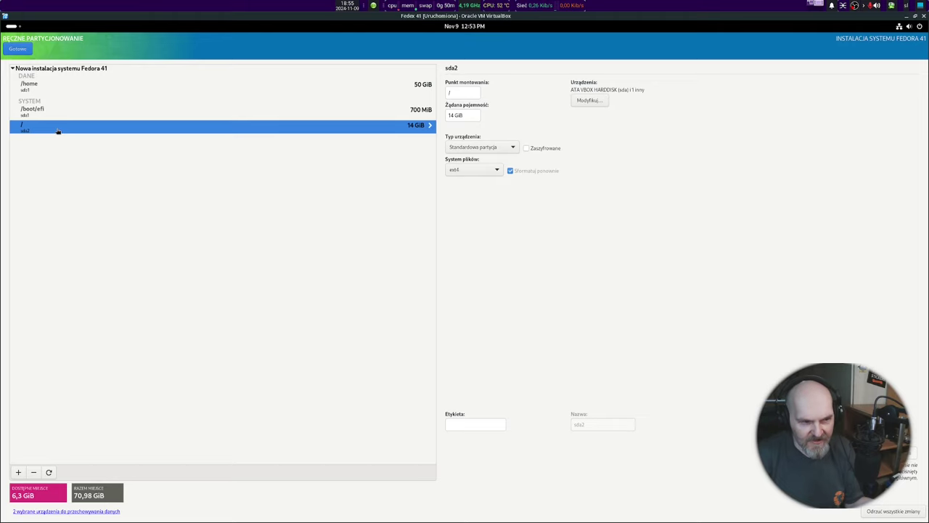
{"action": "left_click", "coordinate": [51, 114]}
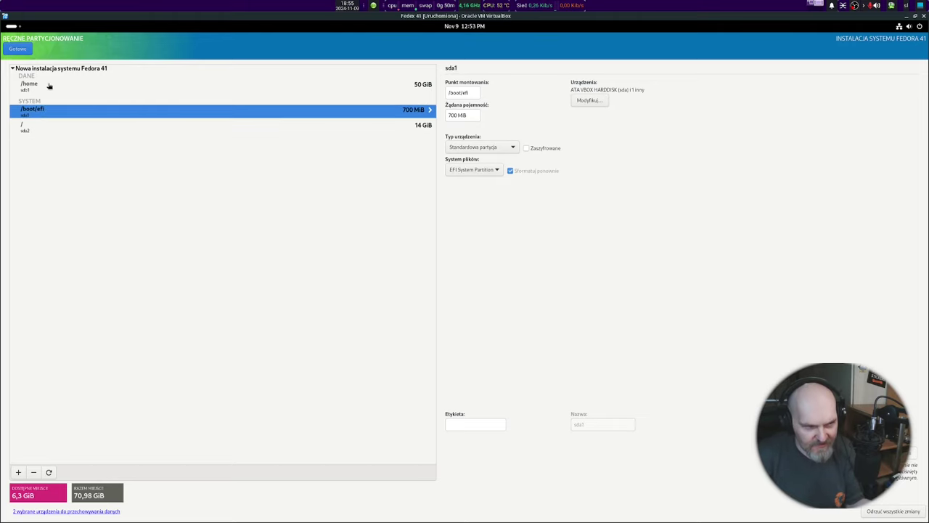
{"action": "left_click", "coordinate": [47, 84]}
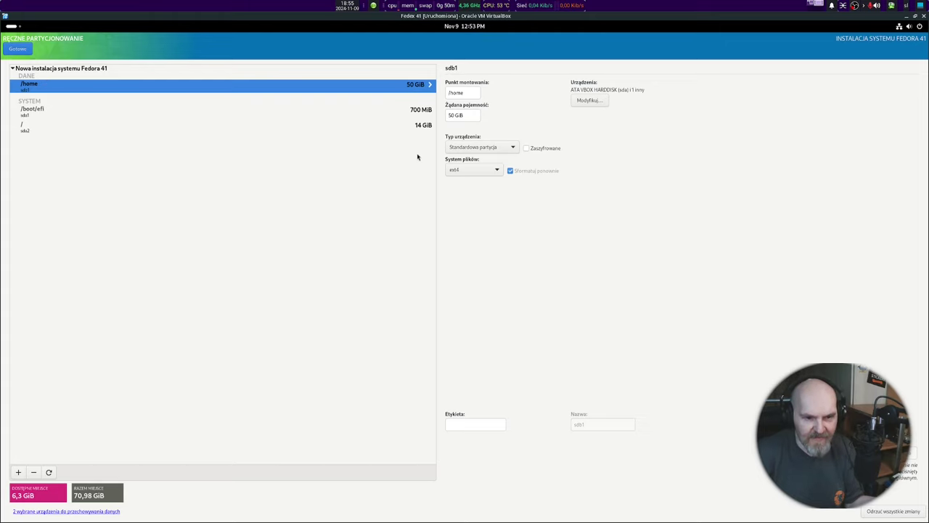
{"action": "left_click", "coordinate": [472, 169]}
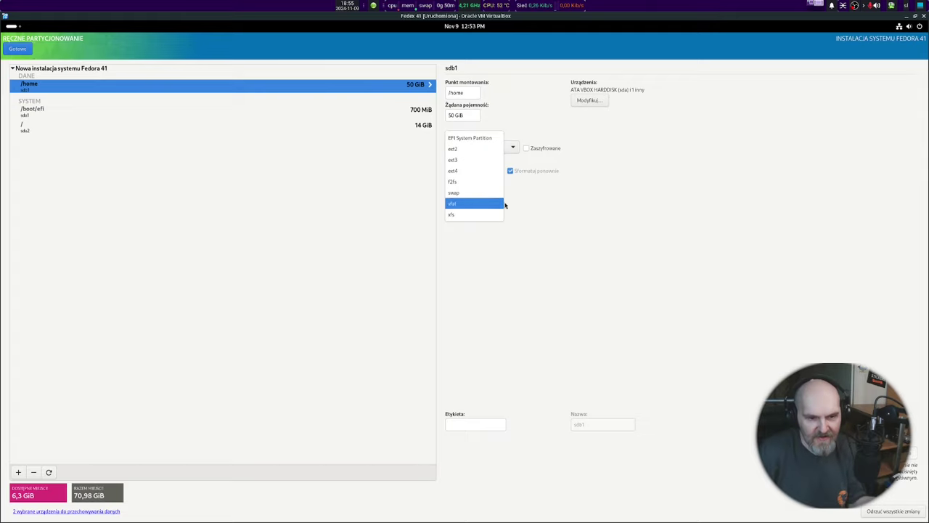
{"action": "left_click", "coordinate": [475, 172]}
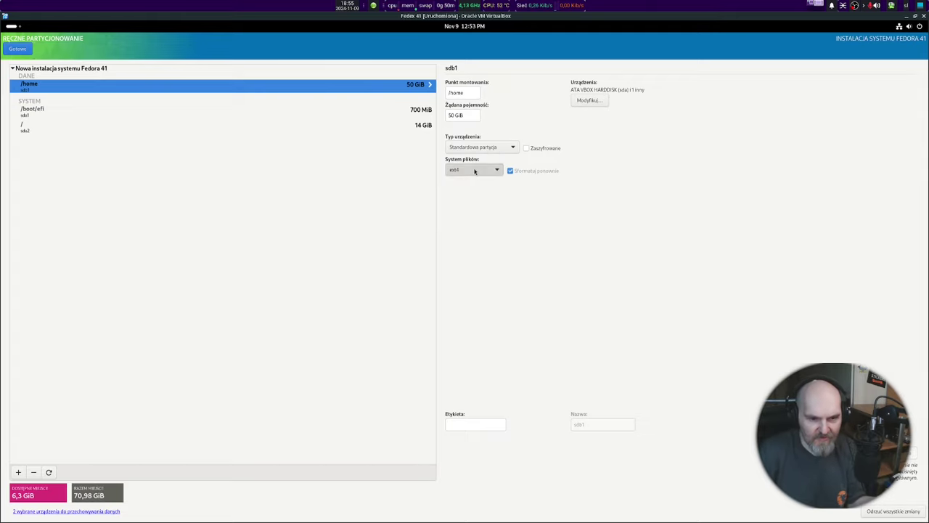
Step: Add a swap mount point with a capacity of 6G
{"action": "left_click", "coordinate": [19, 472]}
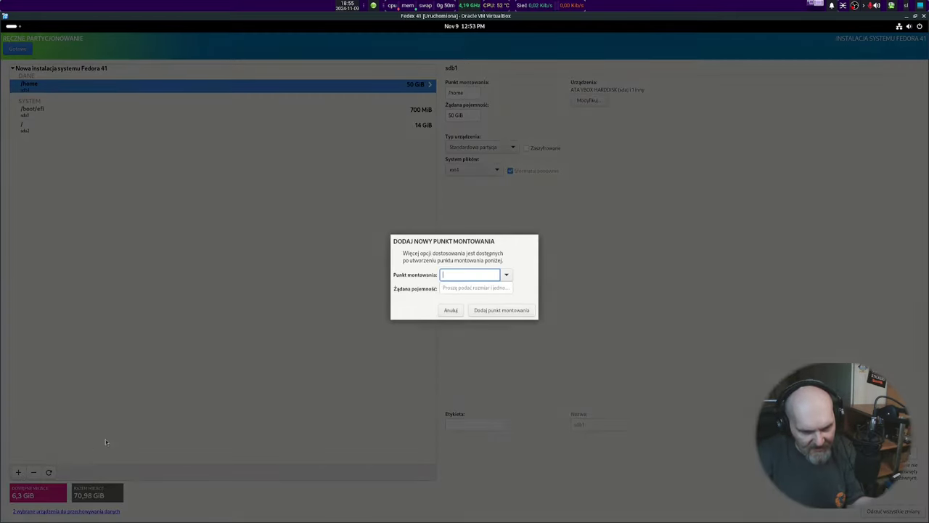
{"action": "left_click", "coordinate": [505, 274]}
{"action": "left_click", "coordinate": [461, 310]}
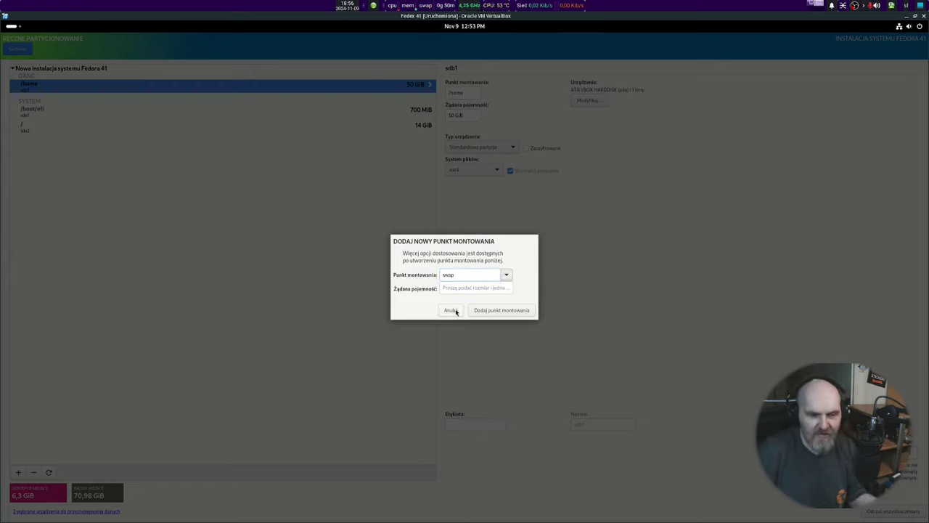
{"action": "left_click", "coordinate": [476, 288]}
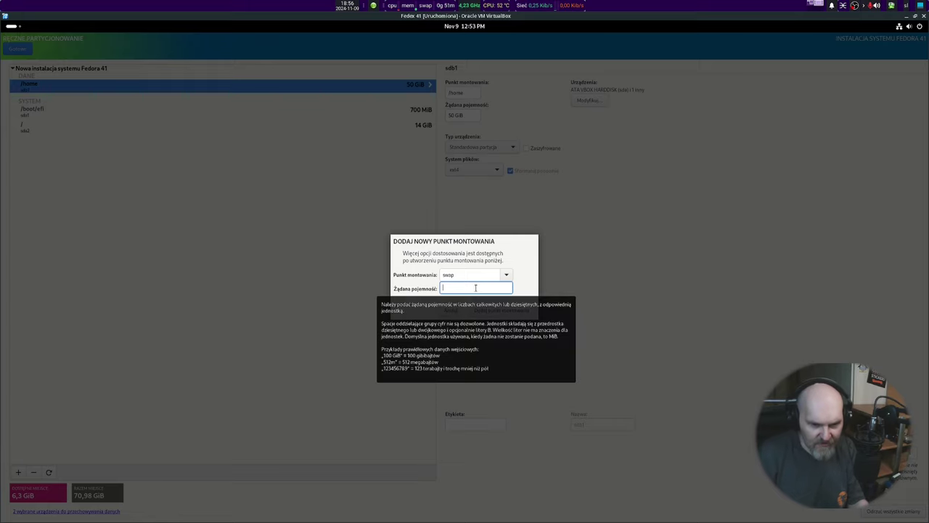
{"action": "type", "text": "4"}
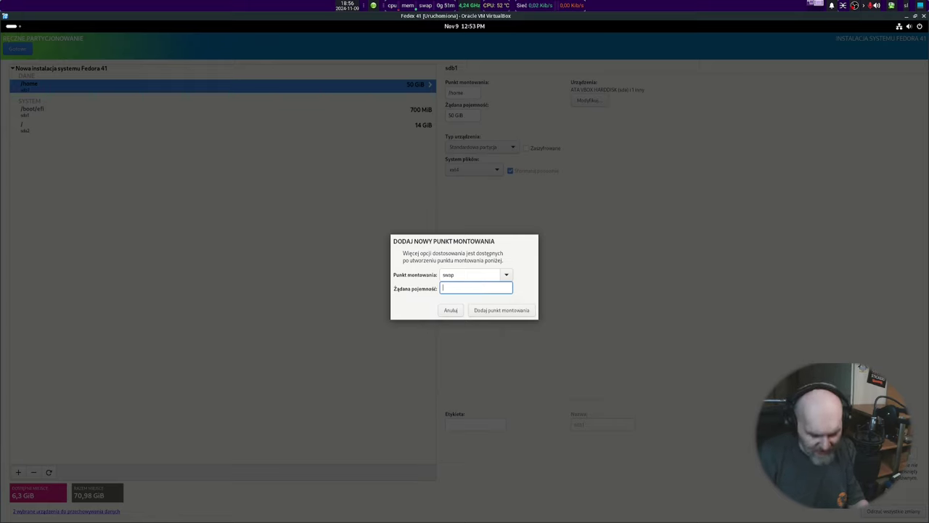
{"action": "type", "text": "G"}
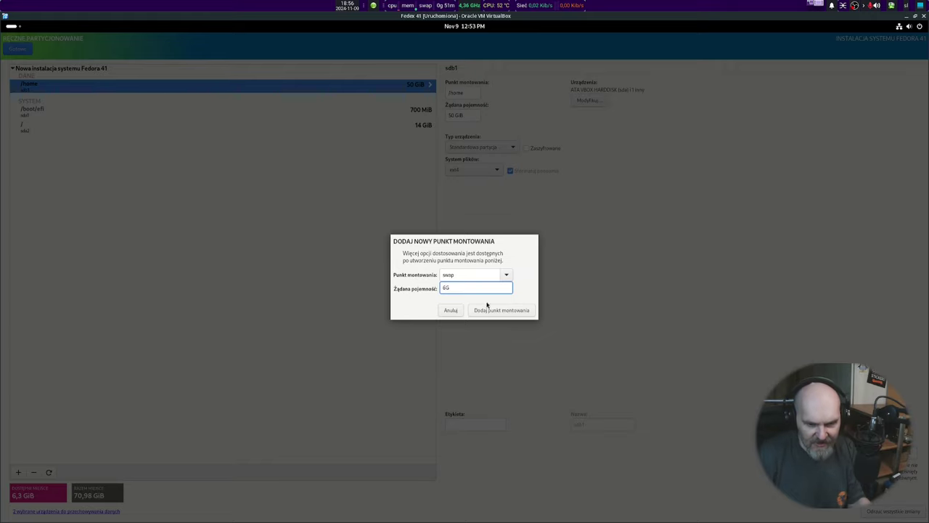
{"action": "left_click", "coordinate": [512, 310]}
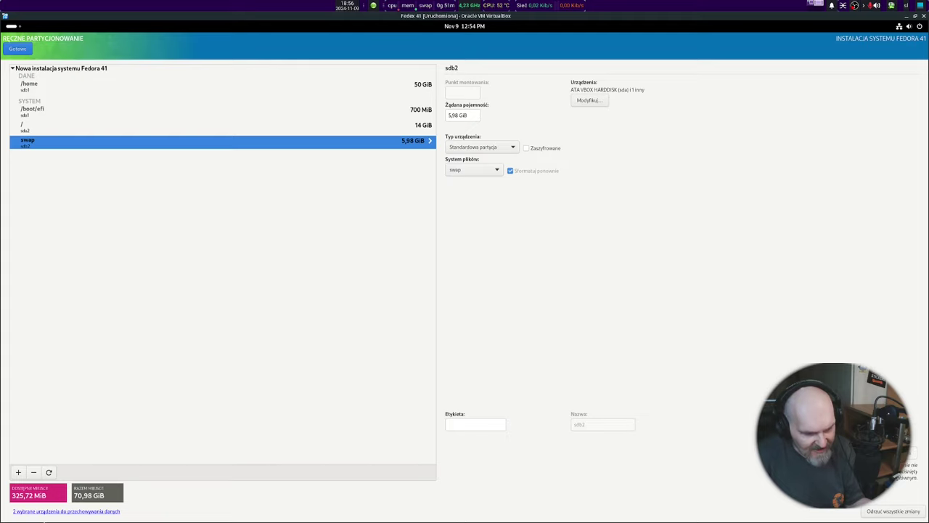
Step: Finish manual partitioning, accept the summarized disk changes and start the Fedora 41 installation
{"action": "left_click", "coordinate": [26, 50]}
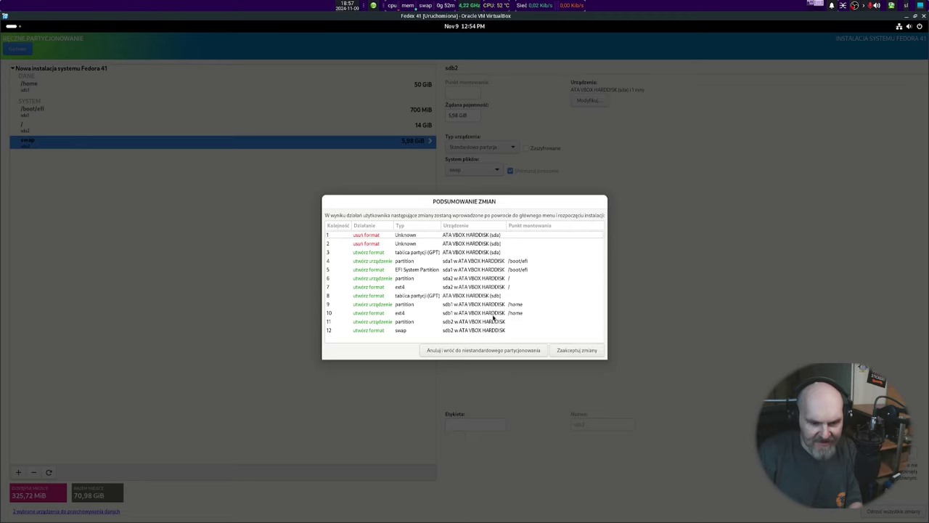
{"action": "left_click", "coordinate": [571, 352]}
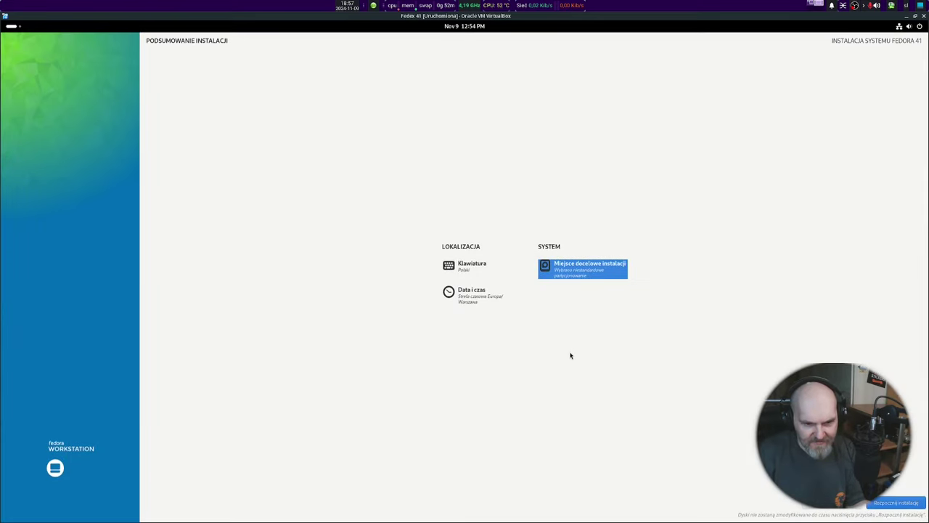
{"action": "left_click", "coordinate": [913, 504]}
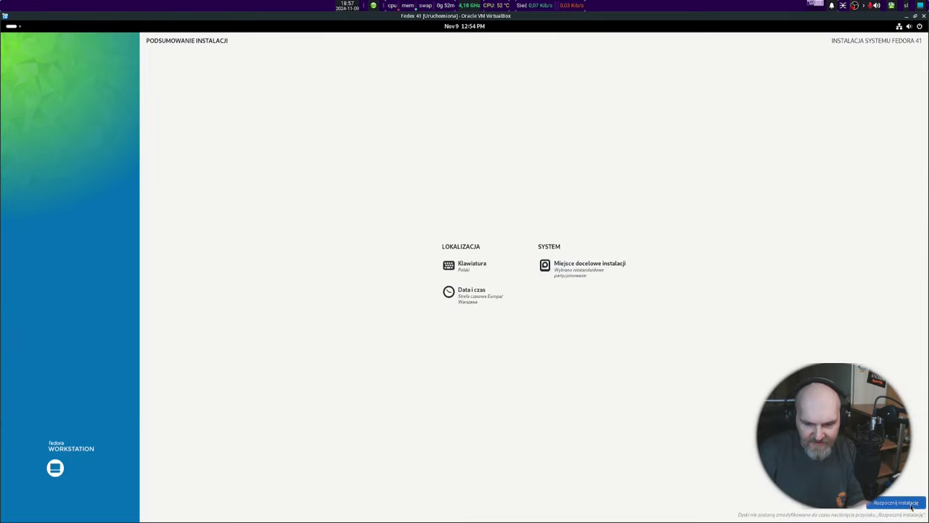